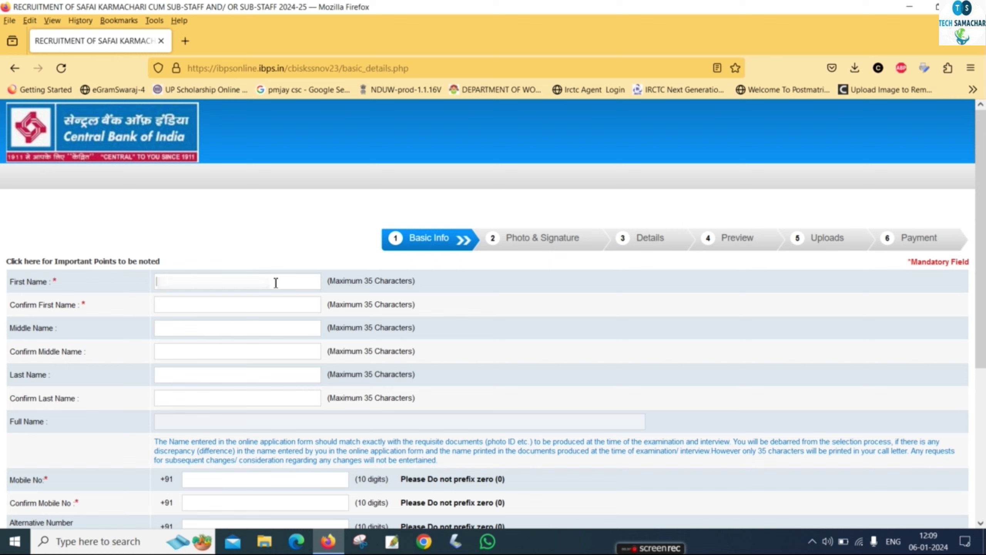
Fill in the candidate's first name and last name, each with its confirmation field.
type("Ahir")
left_click(189, 311)
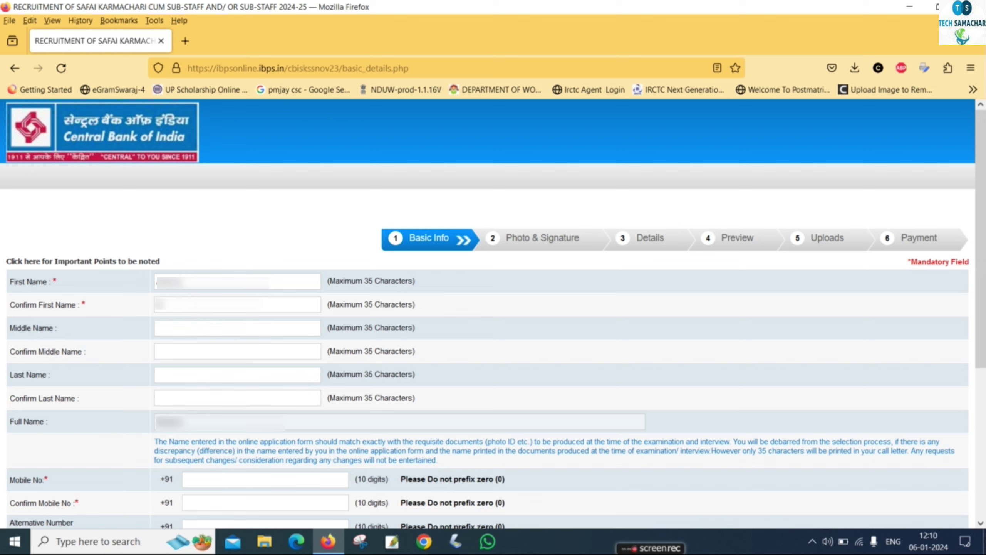
left_click(173, 376)
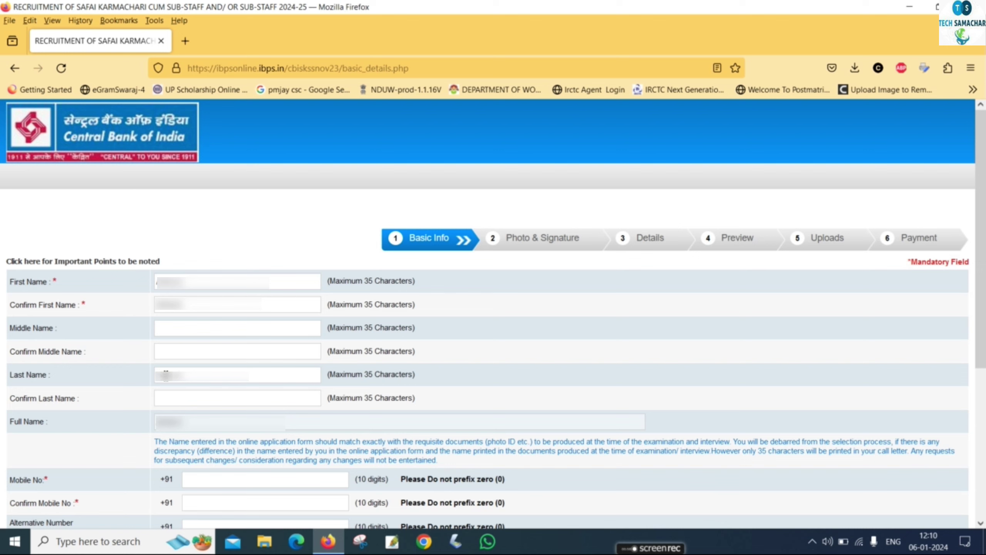
left_click(169, 404)
type("•••••")
Enter and confirm the candidate's mobile number.
scroll(139, 410, "down", 5)
type("••")
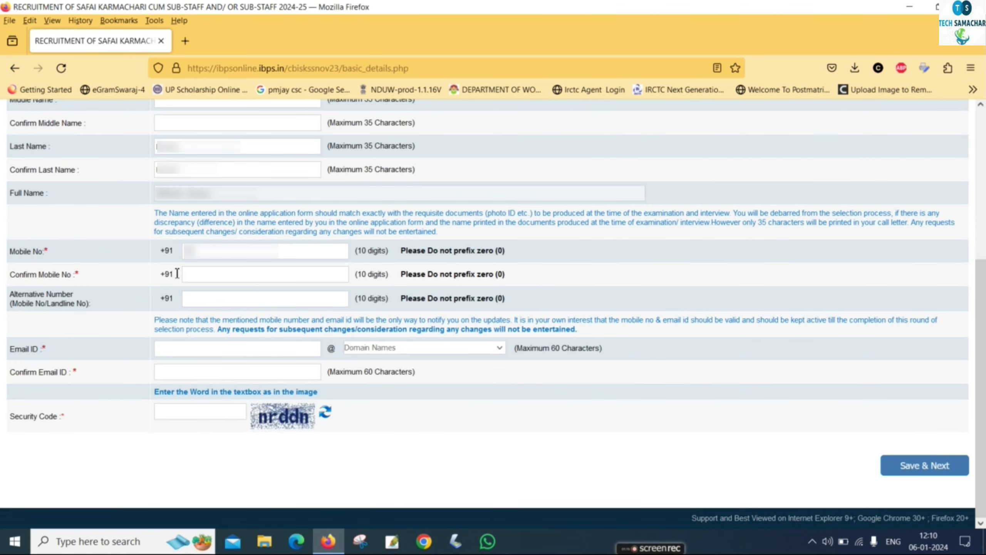
type("•••••")
type("•••••")
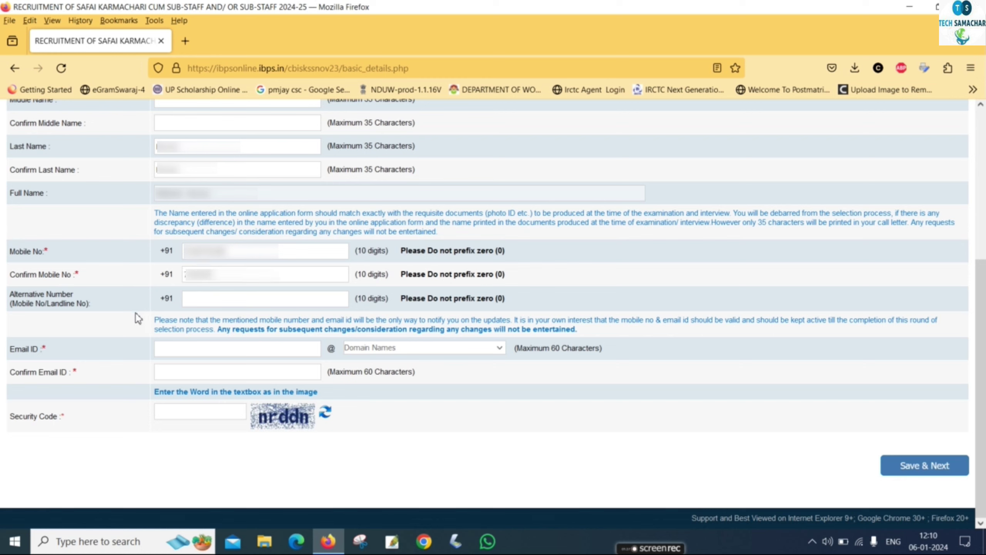
type("••")
Enter the candidate's e-mail address with the gmail.com domain and confirm it.
left_click(204, 351)
type("•••••••••")
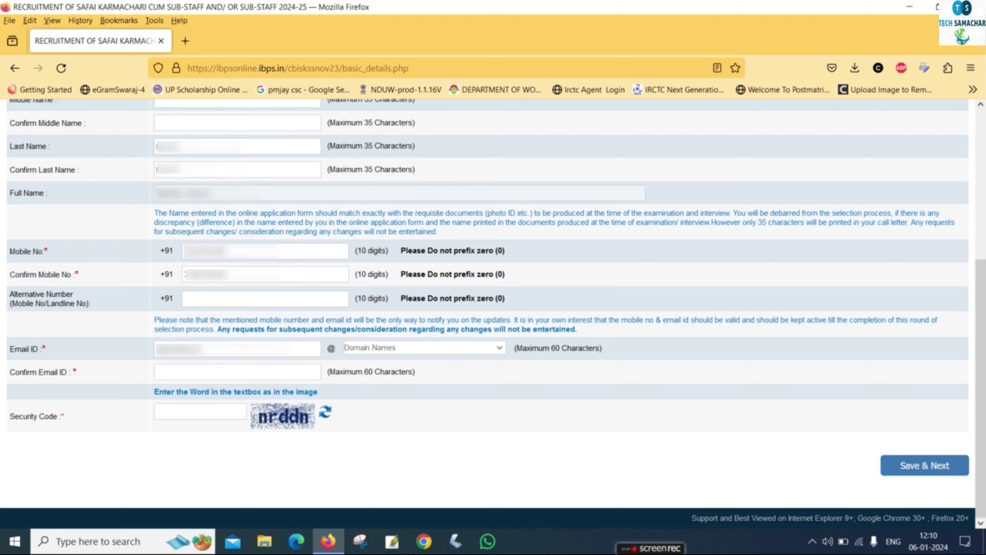
type("•••")
left_click(380, 355)
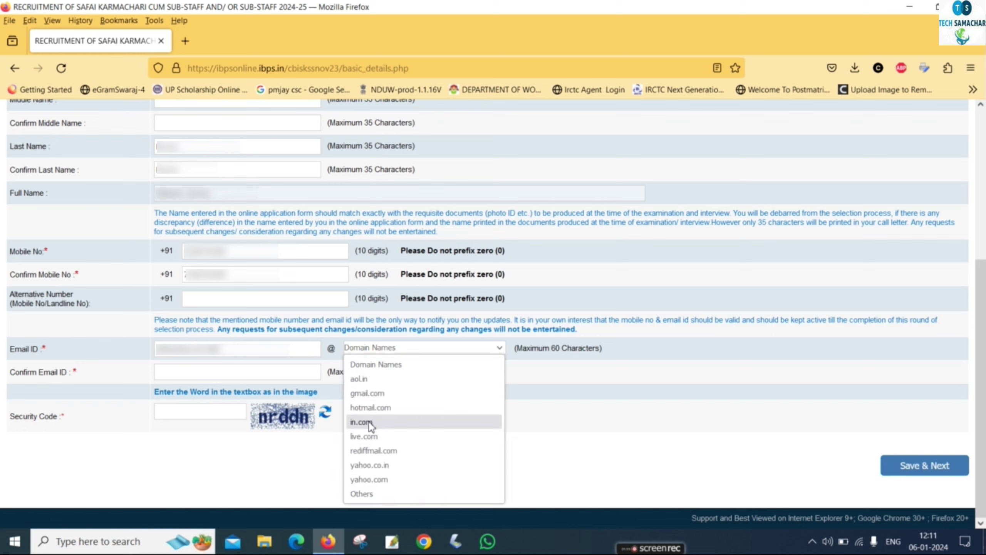
left_click(371, 394)
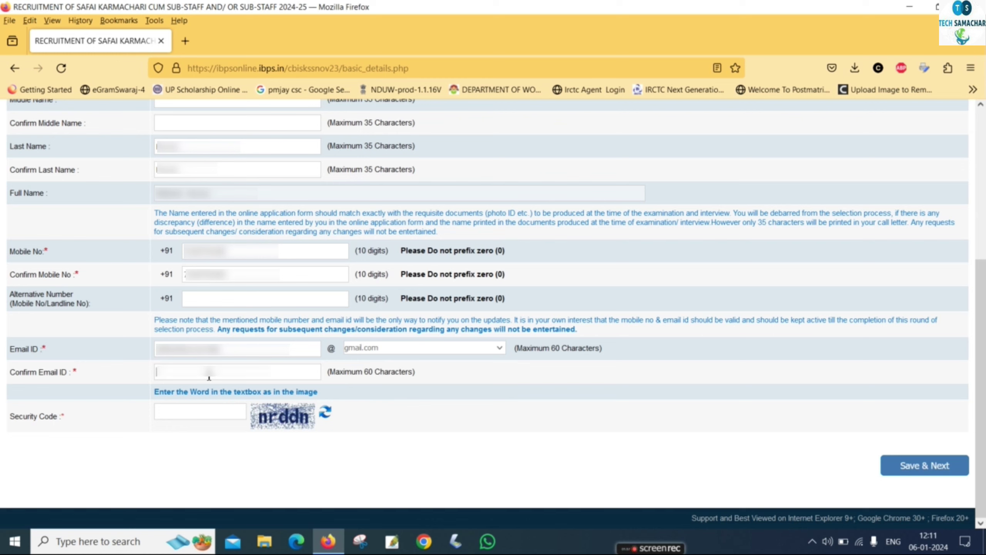
type("a************")
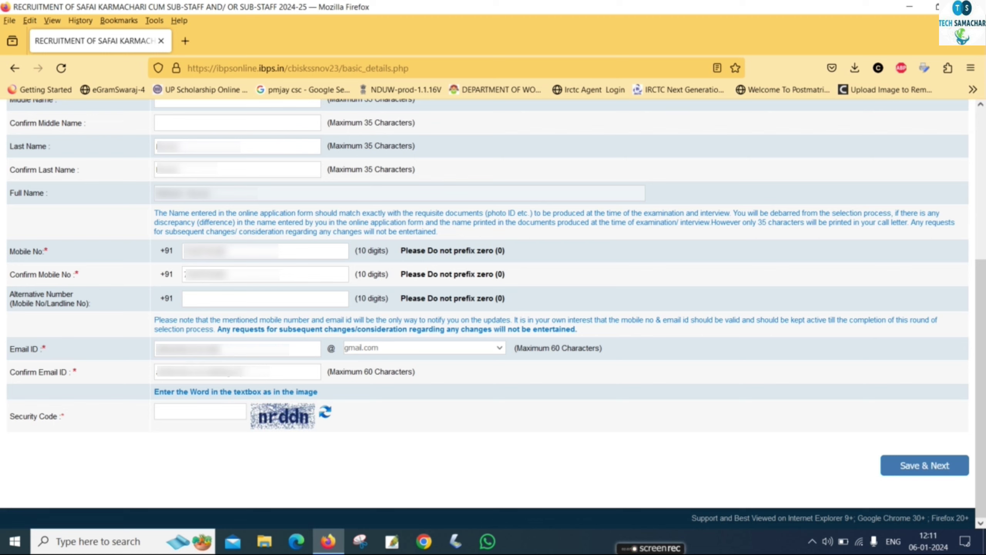
type("***.com")
Enter the security code and save the basic info with Save & Next.
left_click(198, 413)
type("nrddn")
left_click(908, 466)
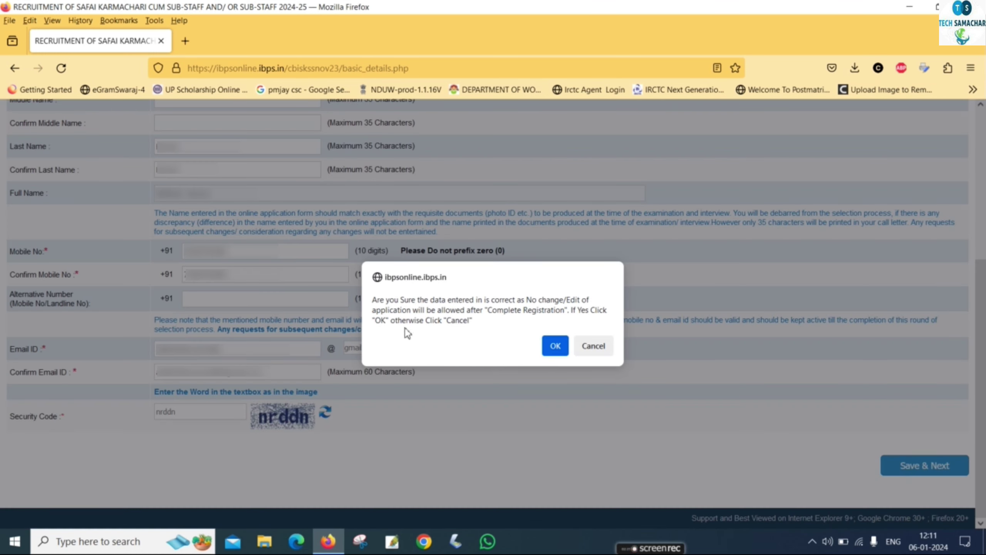
Confirm the entered data, then upload the candidate's photo and mark it valid.
left_click(555, 345)
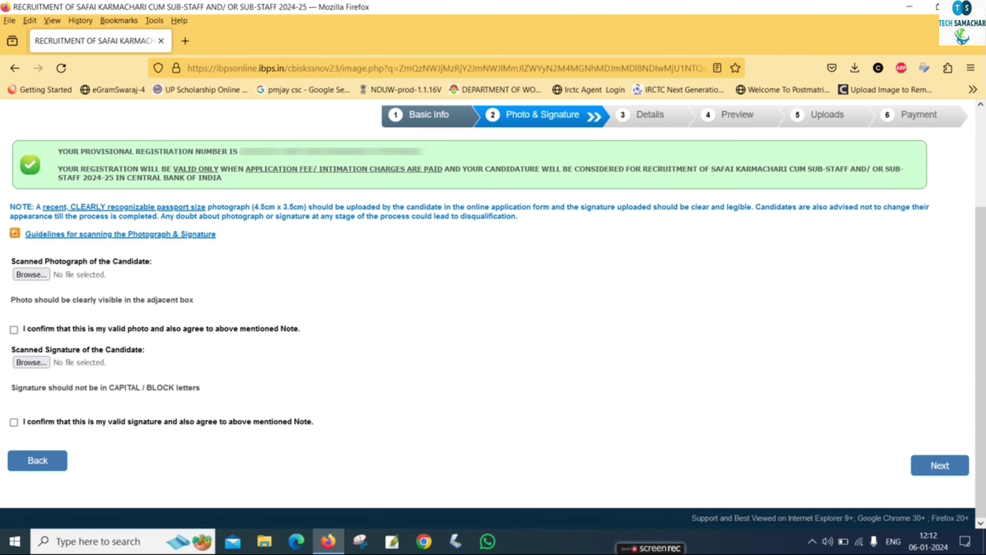
left_click(32, 277)
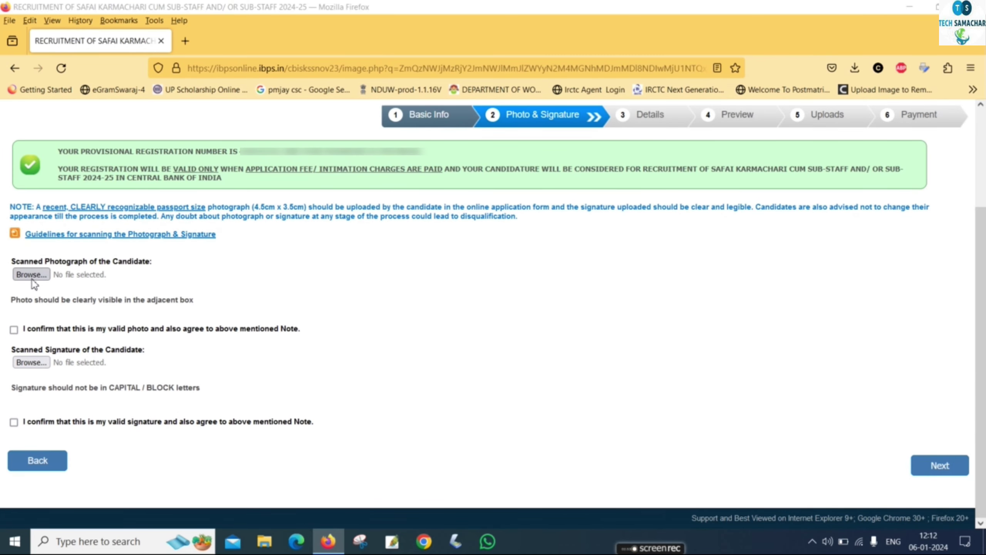
left_click_drag(391, 98, 396, 212)
left_click(239, 155)
left_click(278, 294)
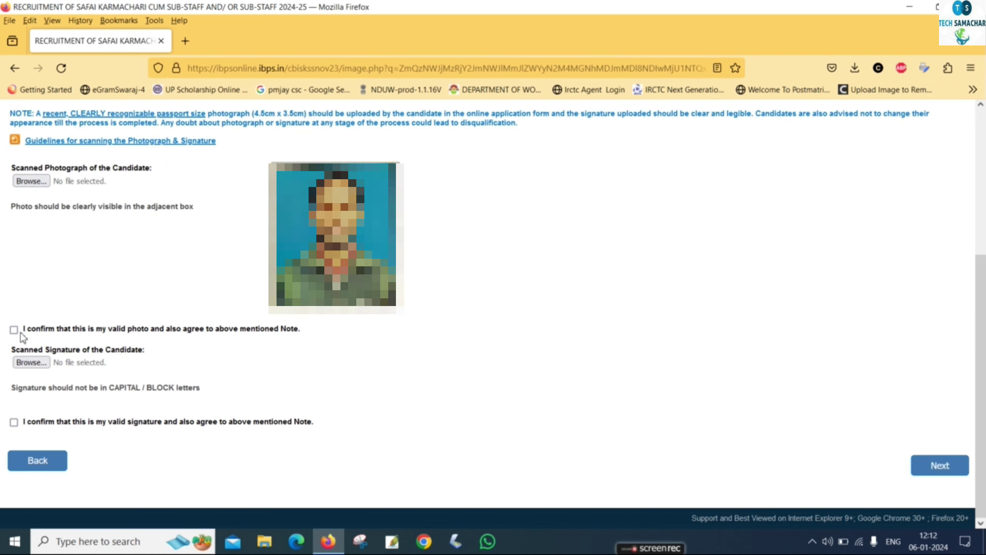
left_click(14, 330)
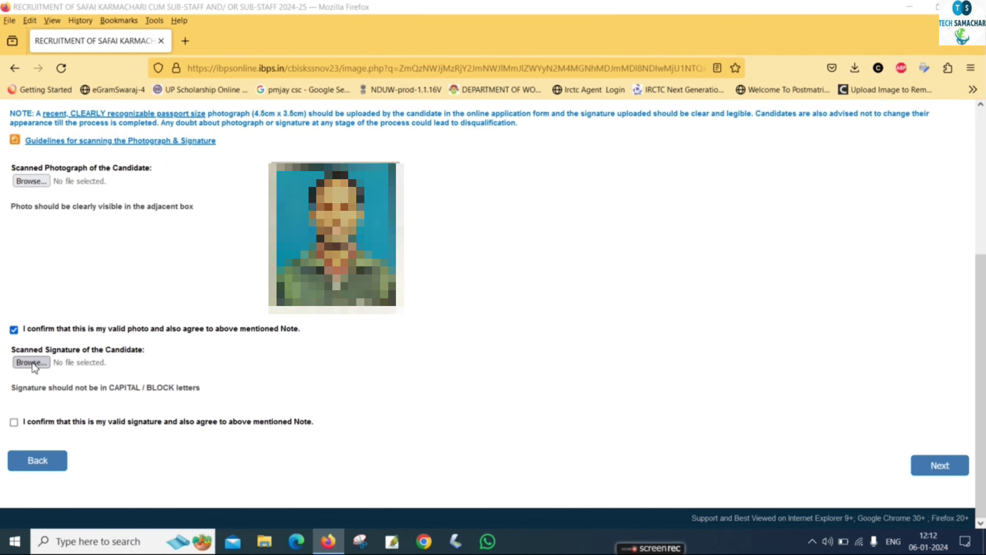
Upload the candidate's signature, mark it valid, and continue to the Details step.
left_click(31, 362)
left_click_drag(393, 93, 406, 231)
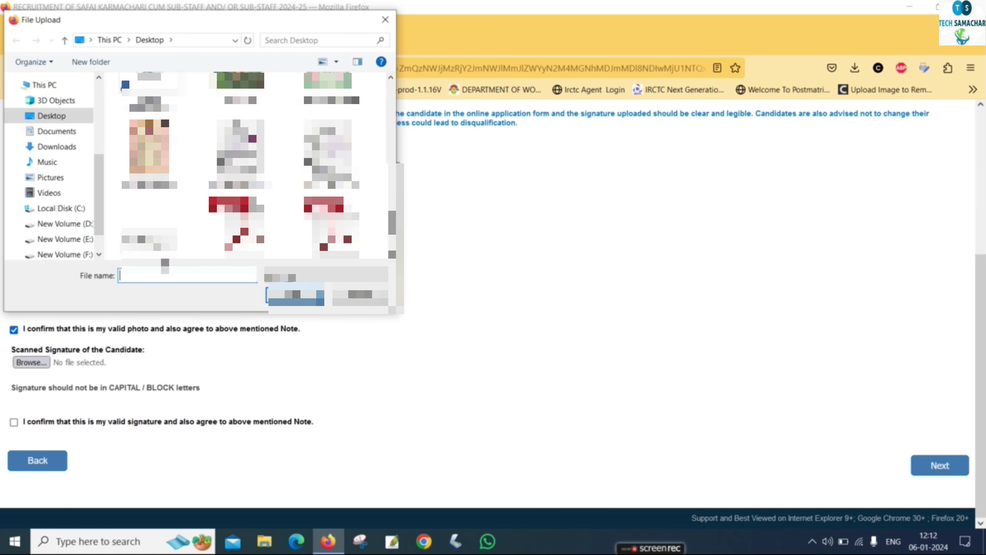
left_click(163, 255)
left_click(296, 296)
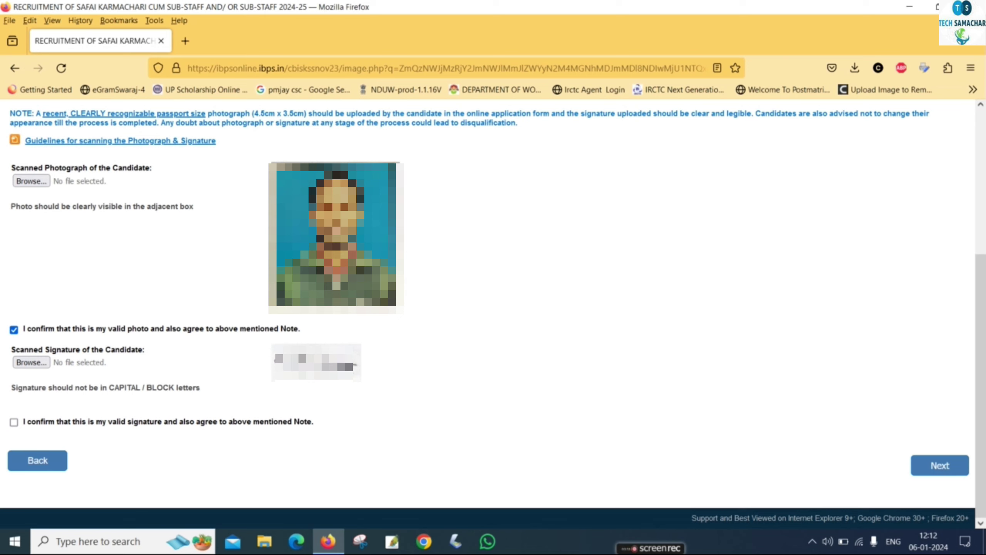
left_click(14, 423)
left_click(944, 465)
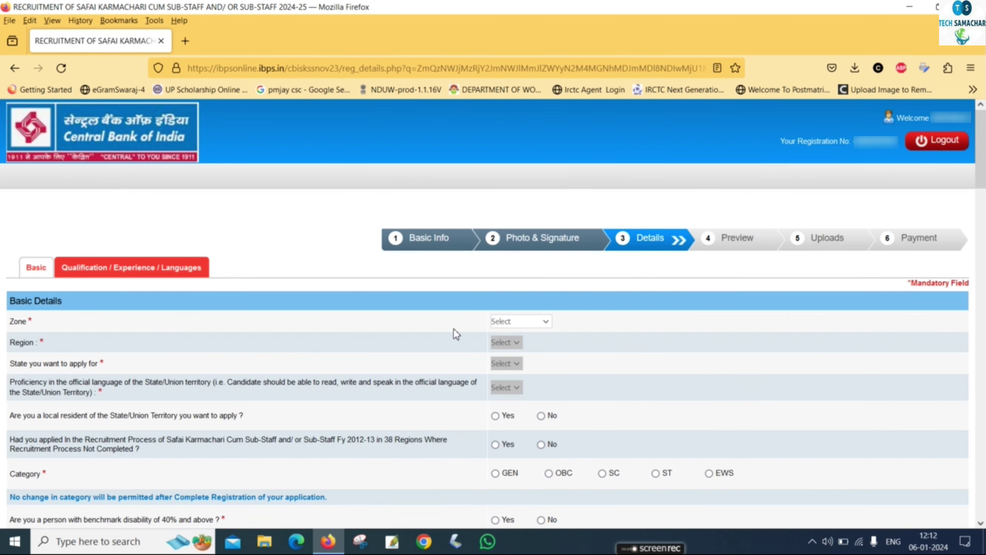
Set the zone to Lucknow, choose the region, and set the state to Uttar Pradesh.
left_click(511, 323)
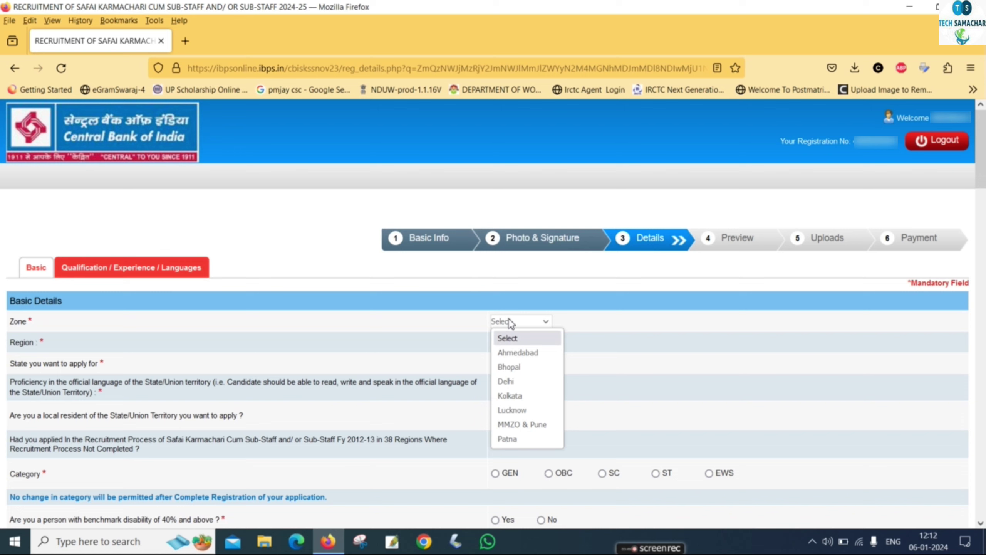
left_click(524, 410)
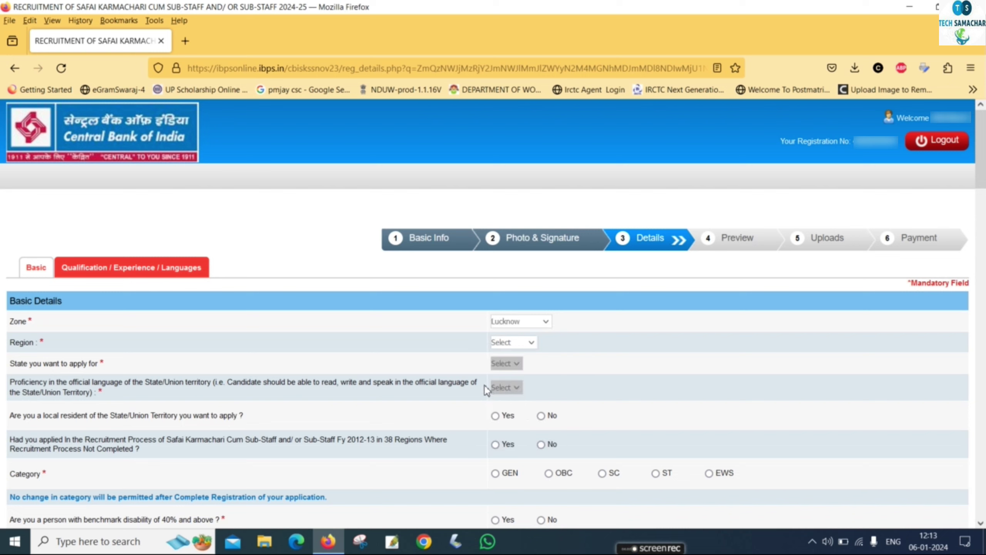
left_click(511, 342)
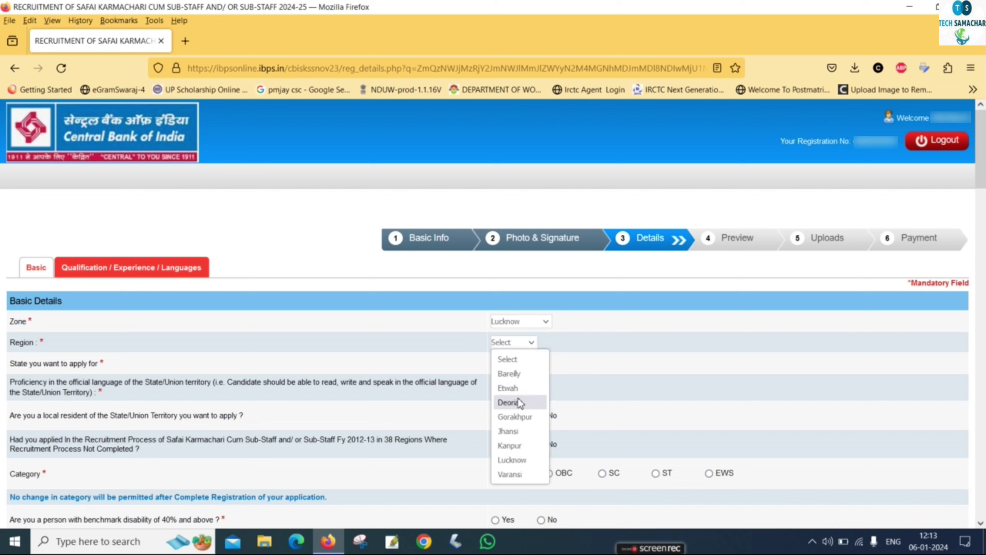
left_click(507, 377)
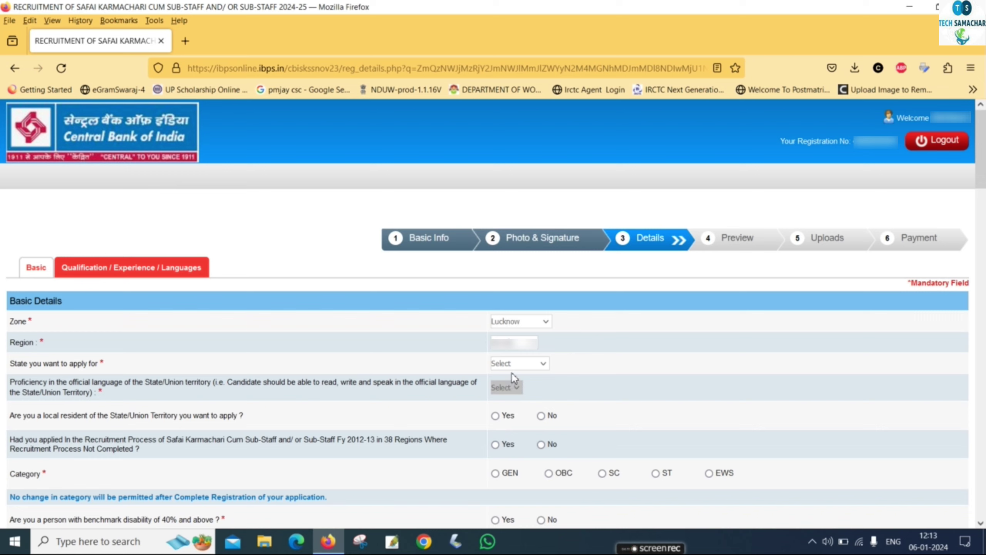
left_click(514, 366)
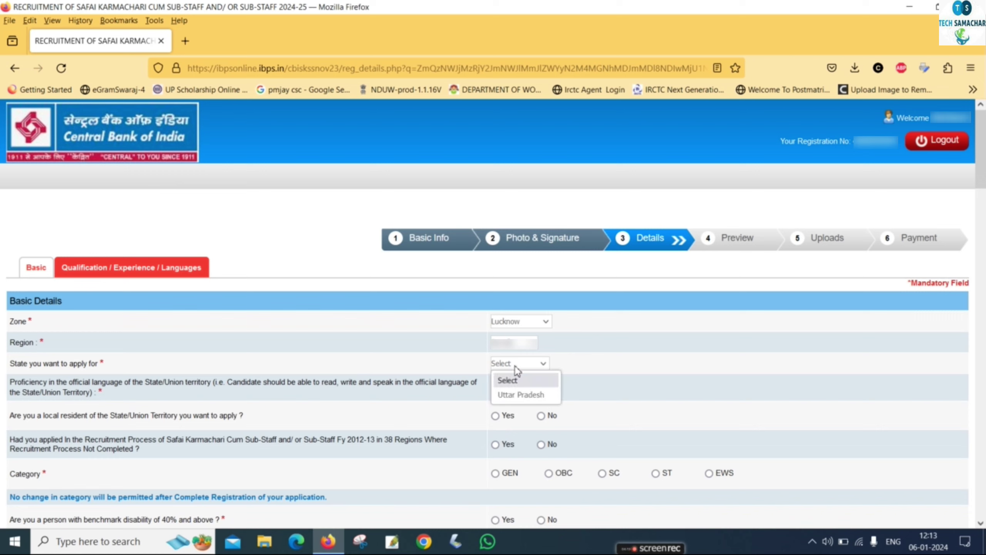
left_click(520, 394)
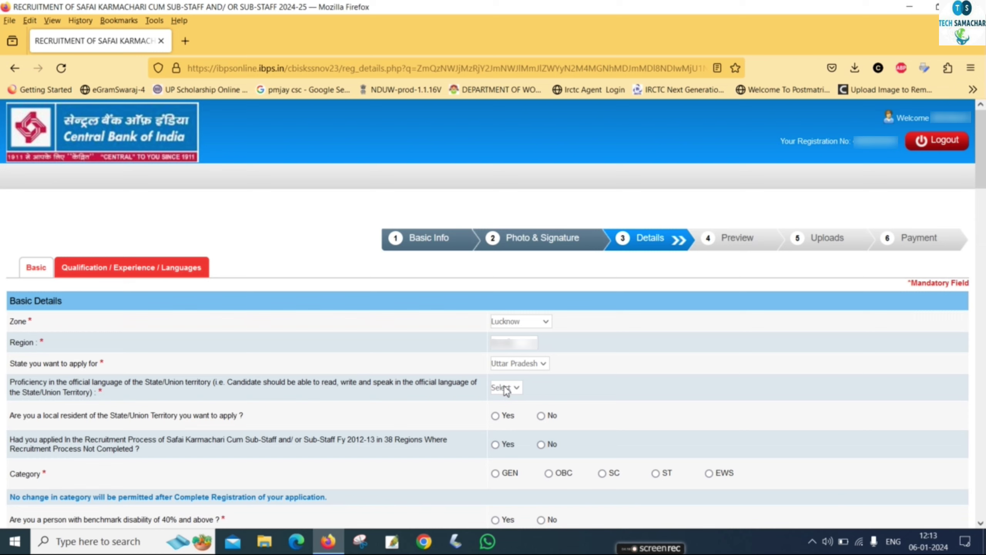
Choose Hindi proficiency, local resident Yes, no earlier 2012-13 application, and category OBC.
left_click(506, 388)
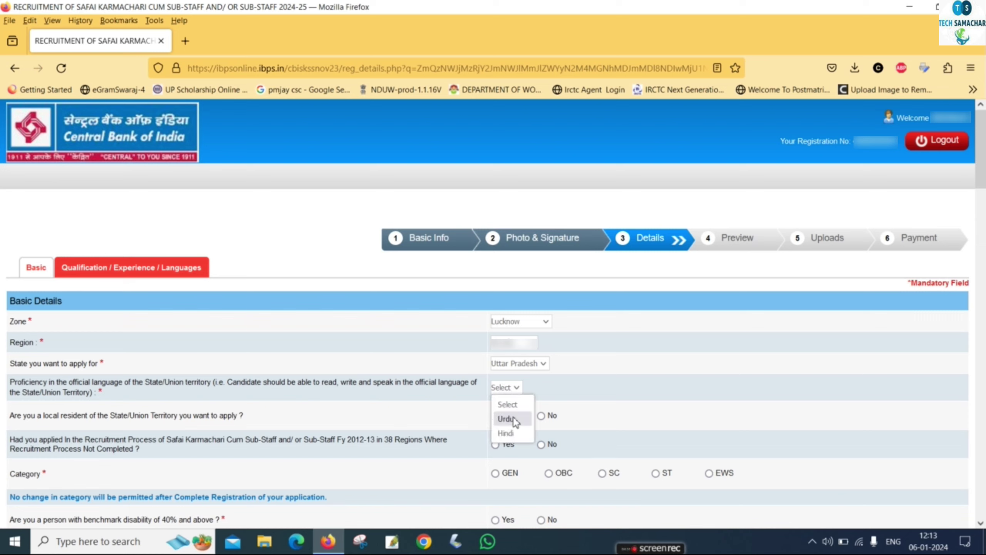
left_click(513, 432)
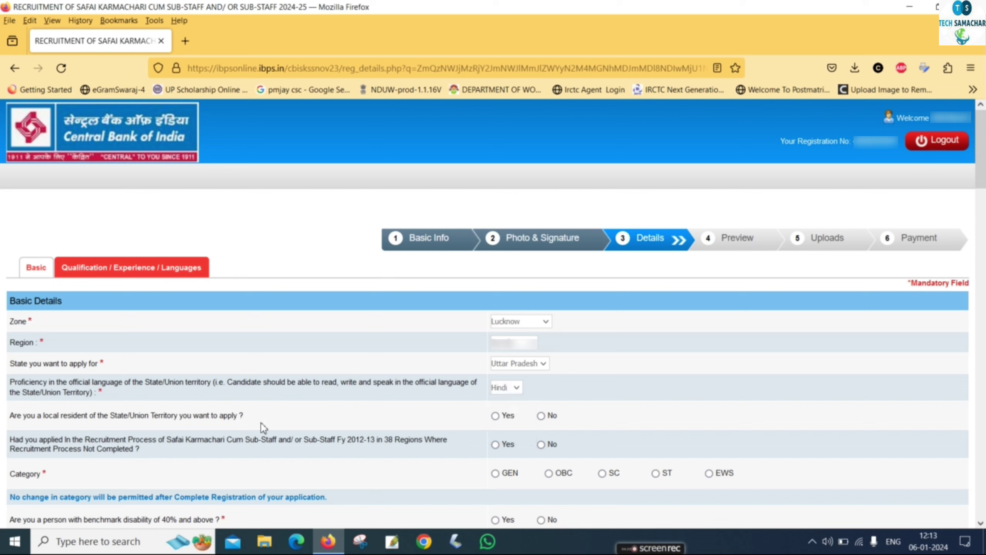
left_click(495, 416)
left_click(541, 445)
left_click(551, 473)
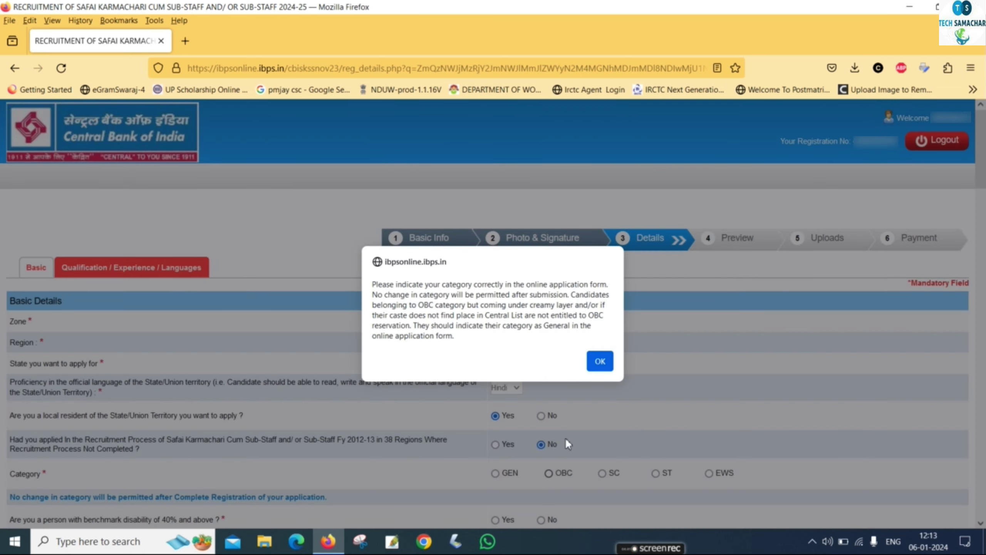
left_click(601, 361)
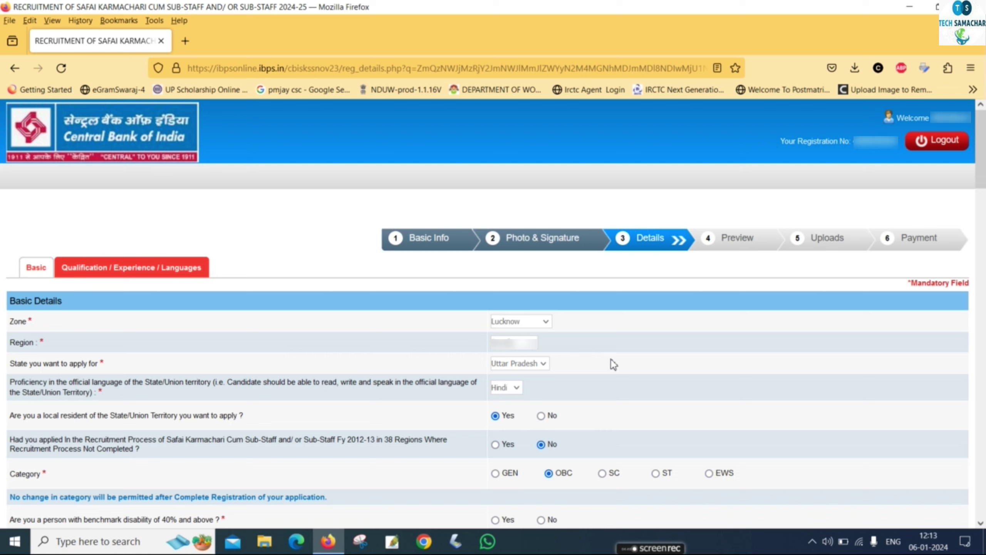
Answer No to disability, sec 2(s), Ex-Serviceman, DXS, widow and minority questions; tick the ID declaration.
left_click(541, 520)
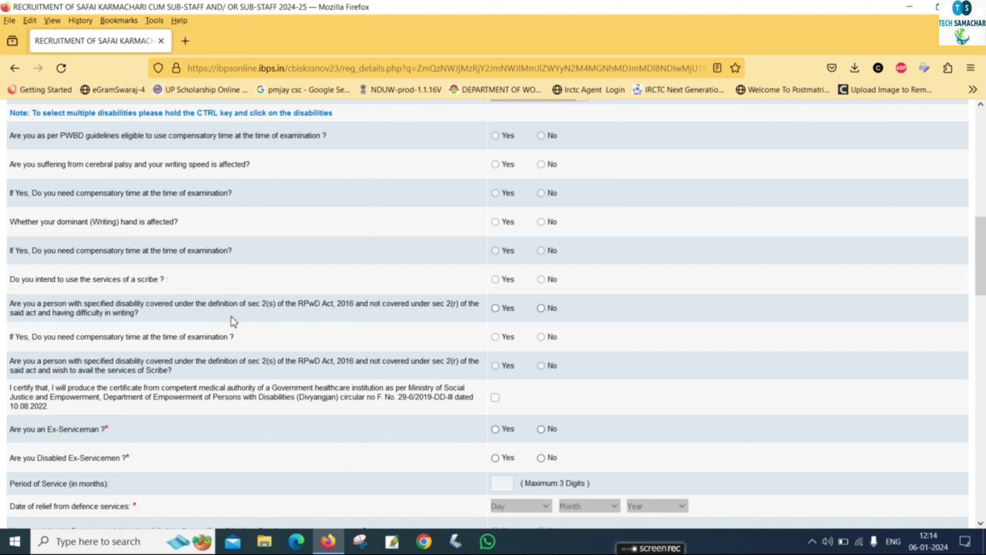
left_click(541, 307)
left_click(541, 429)
scroll(118, 175, "down", 10)
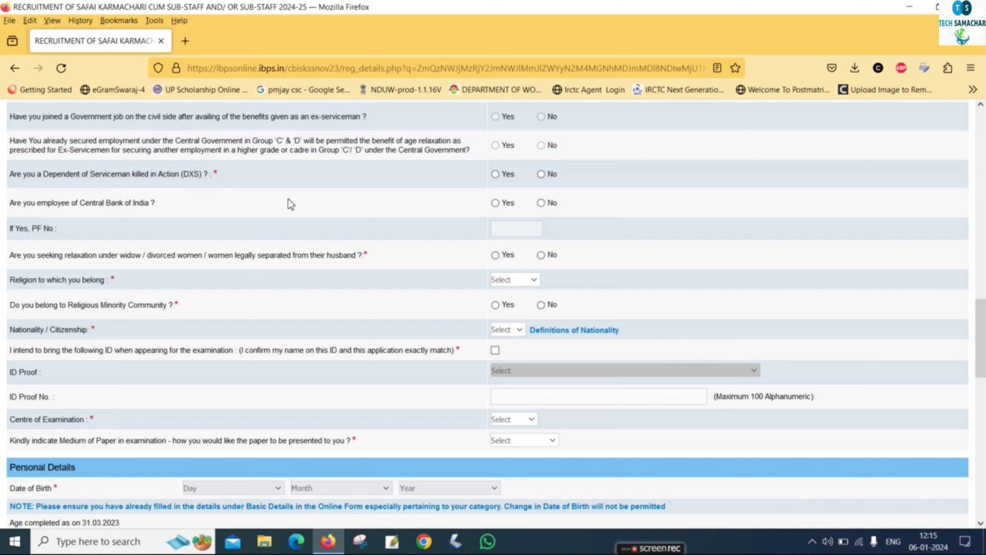
left_click(542, 175)
left_click(541, 256)
left_click(541, 305)
left_click(496, 350)
Choose Aadhar Card as the ID proof and enter its number.
left_click(521, 369)
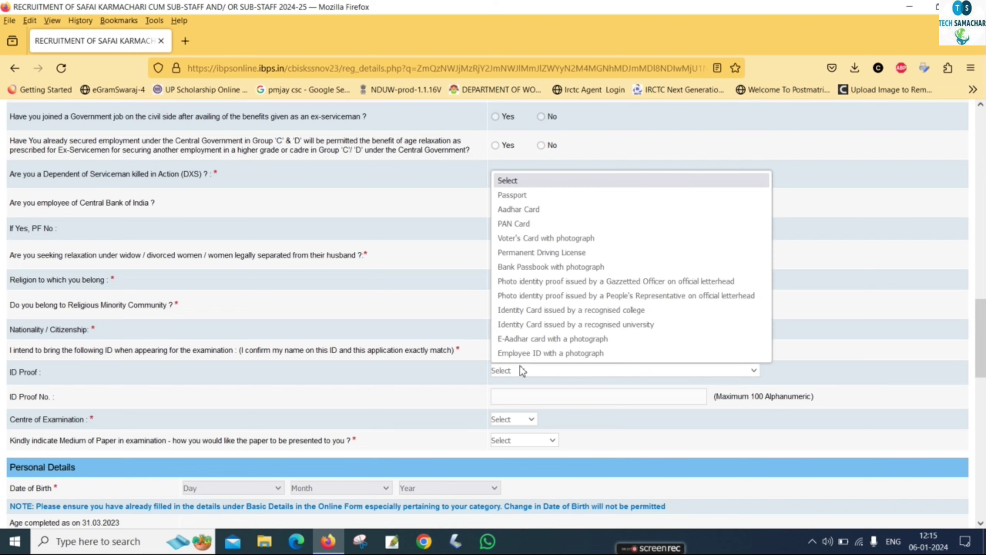
left_click(521, 215)
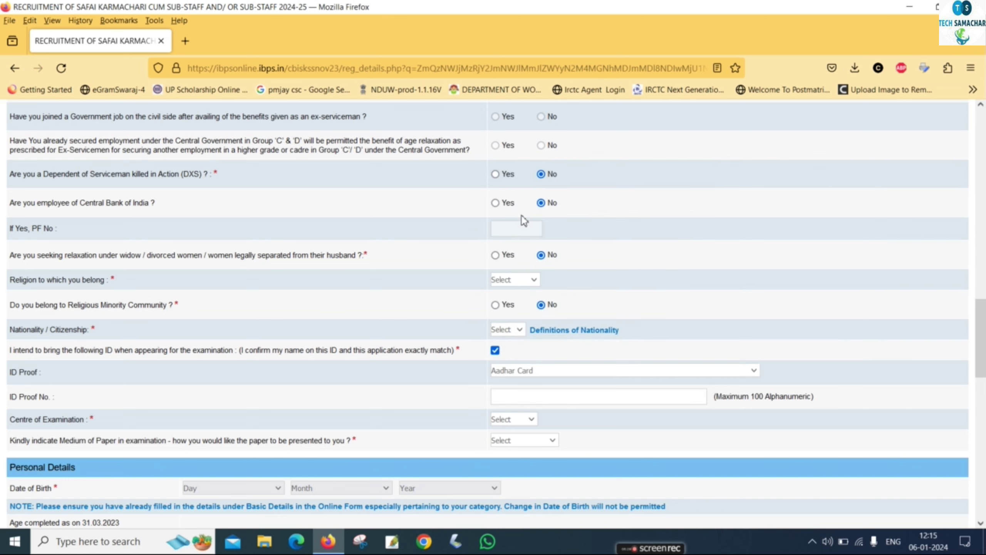
left_click(541, 395)
type("***********")
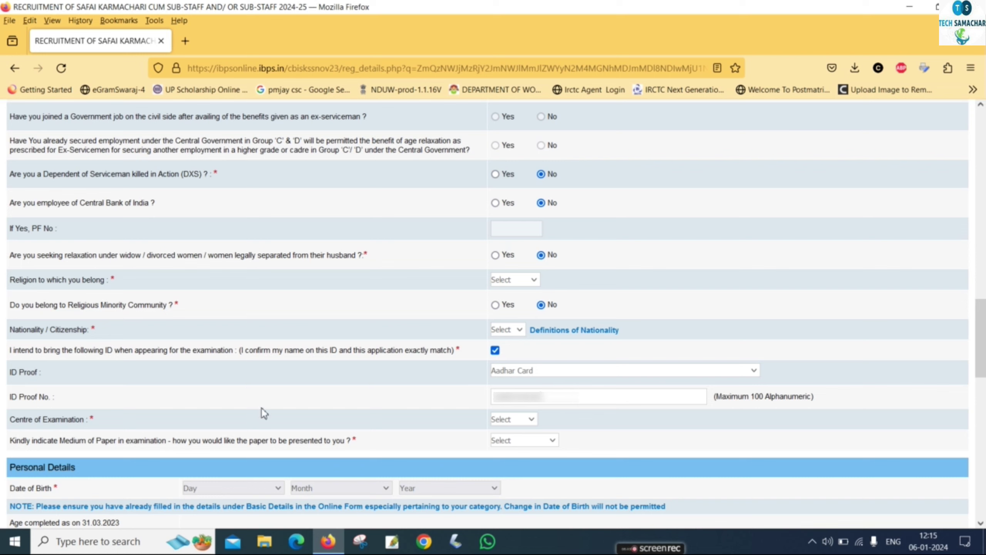
Pick the examination centre, English and Hindi paper medium, and fill in the date of birth.
left_click(522, 418)
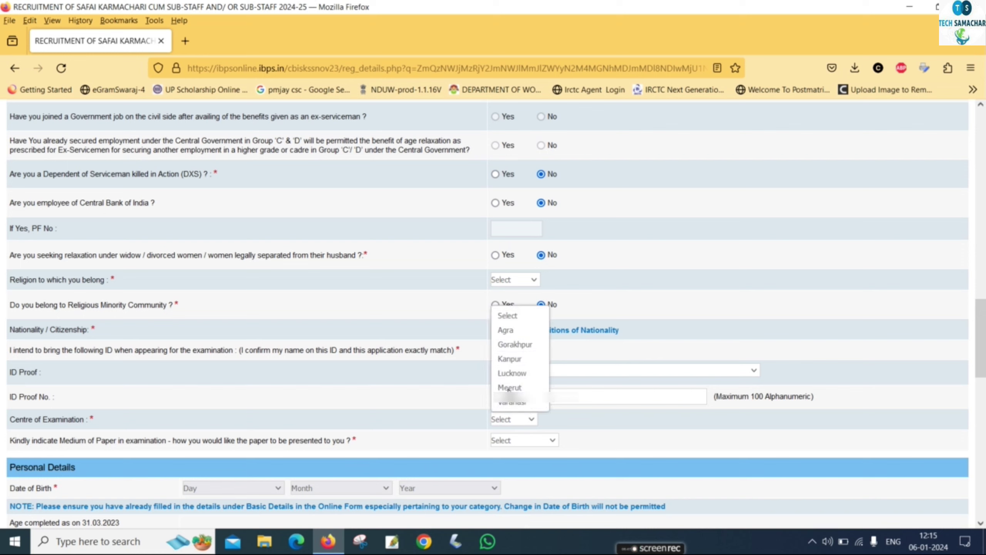
left_click(512, 403)
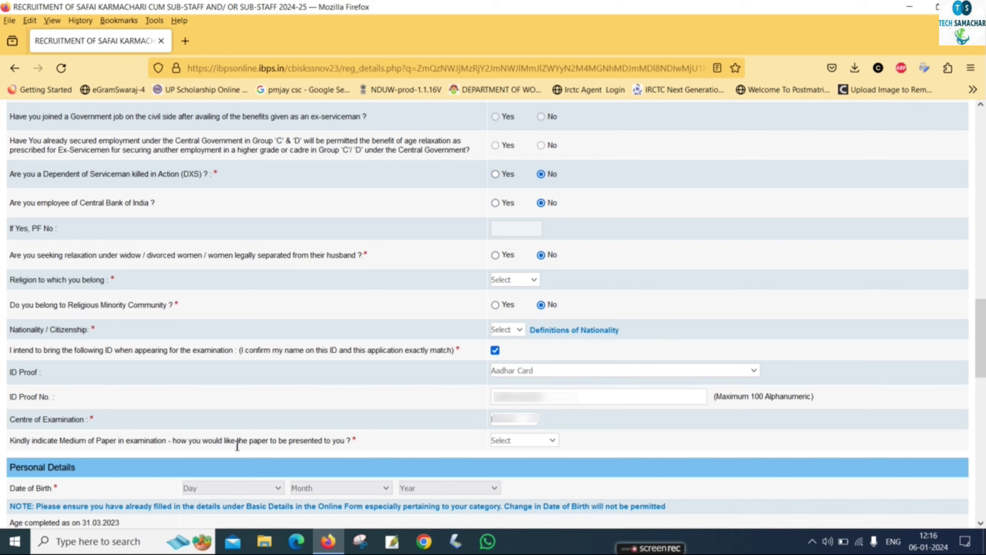
left_click(509, 445)
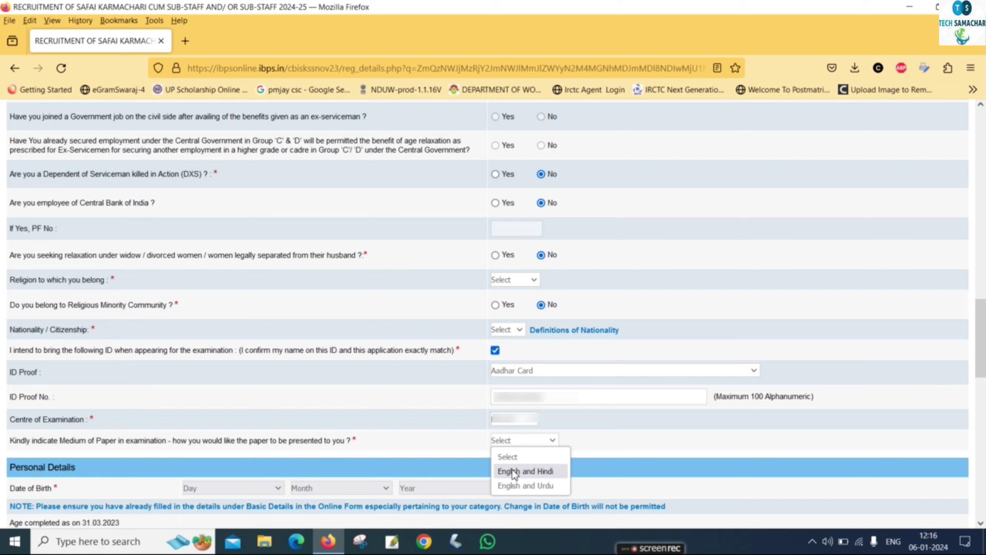
left_click(512, 470)
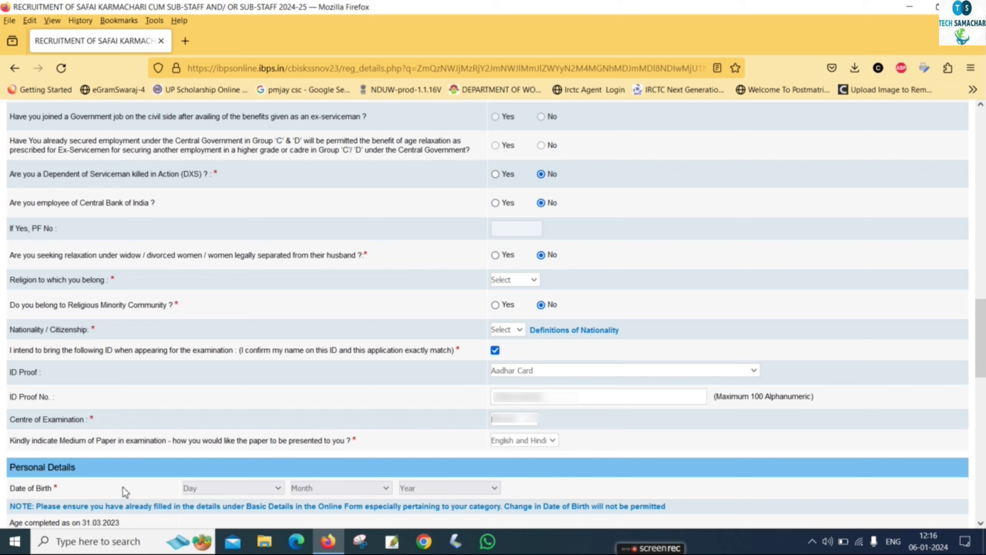
left_click(254, 488)
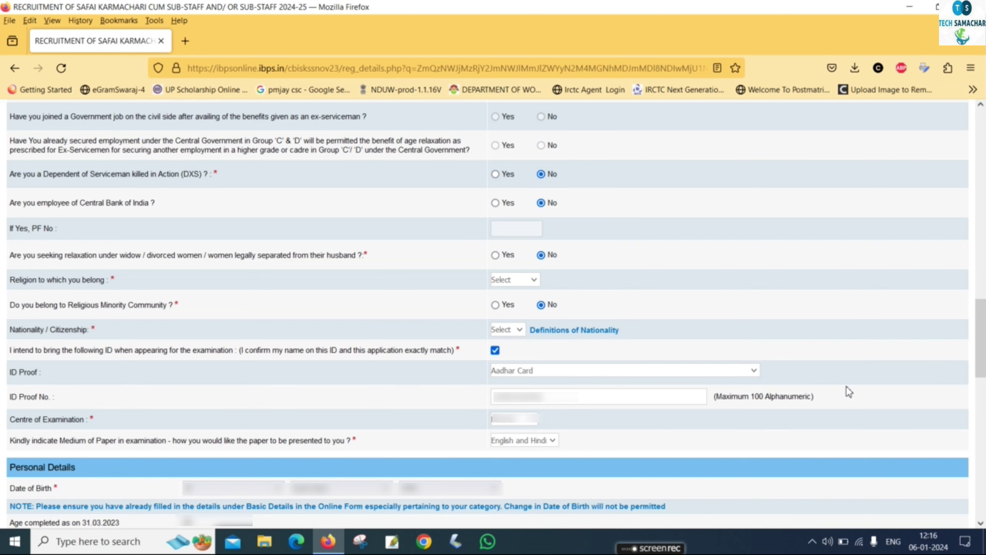
Set gender Male and status Married, then enter the father's, mother's and spouse's names.
scroll(951, 392, "down", 10)
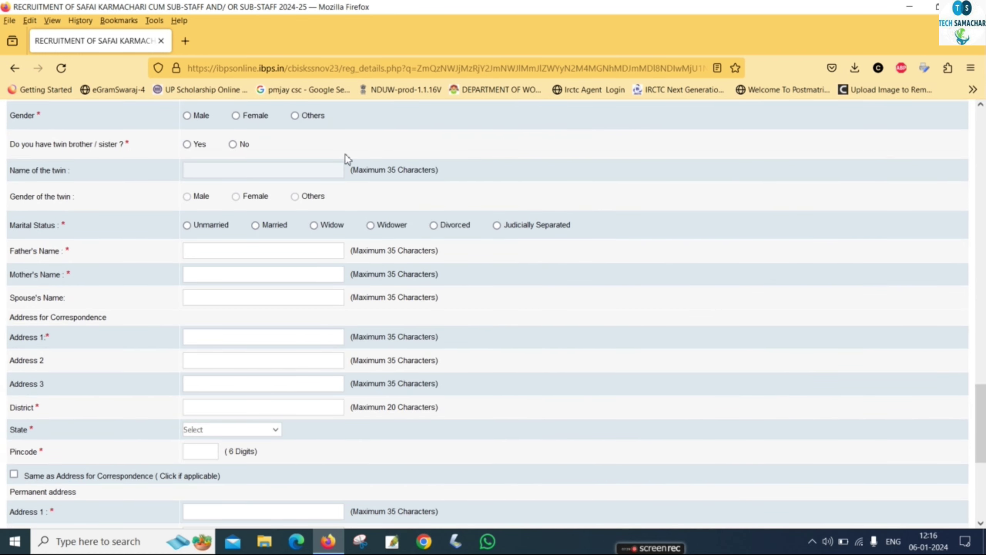
left_click(187, 115)
left_click(255, 226)
left_click(196, 250)
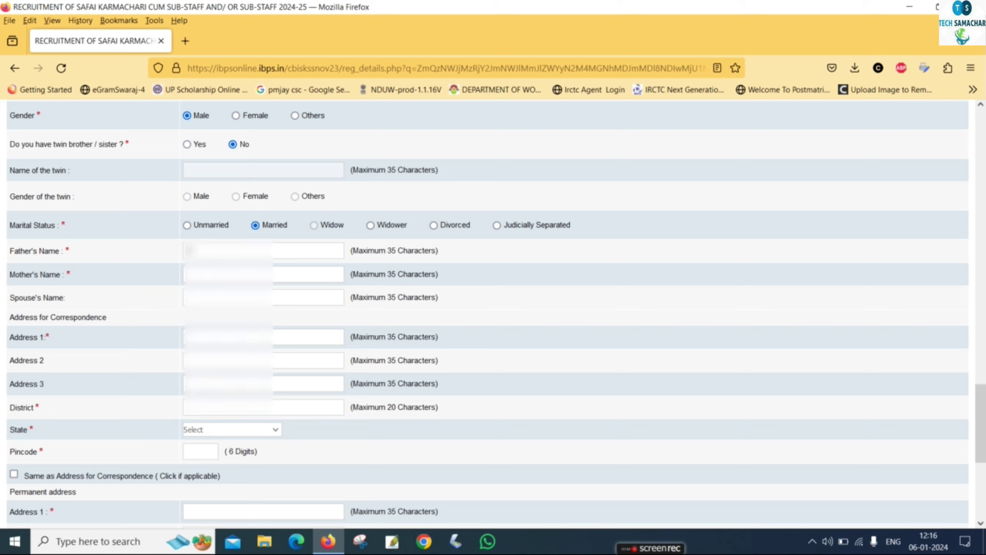
type("[illegible][illegible][illegible][illegible]")
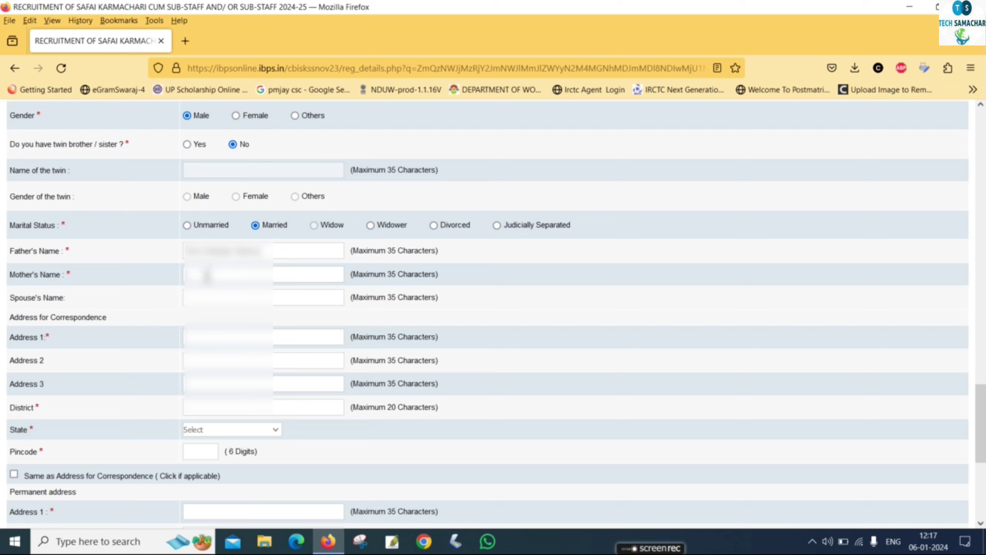
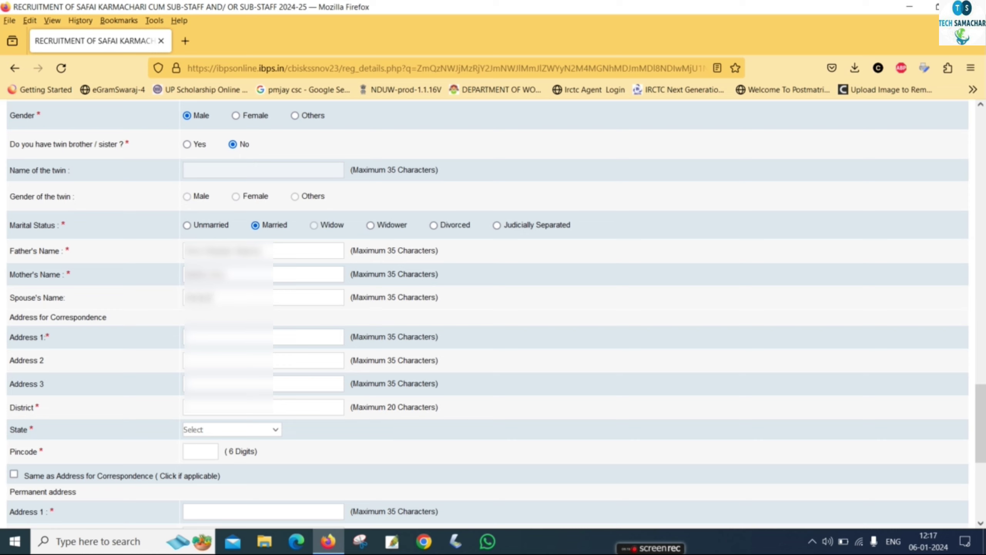
Enter the three correspondence address lines and the district.
left_click(217, 336)
type("Village Po")
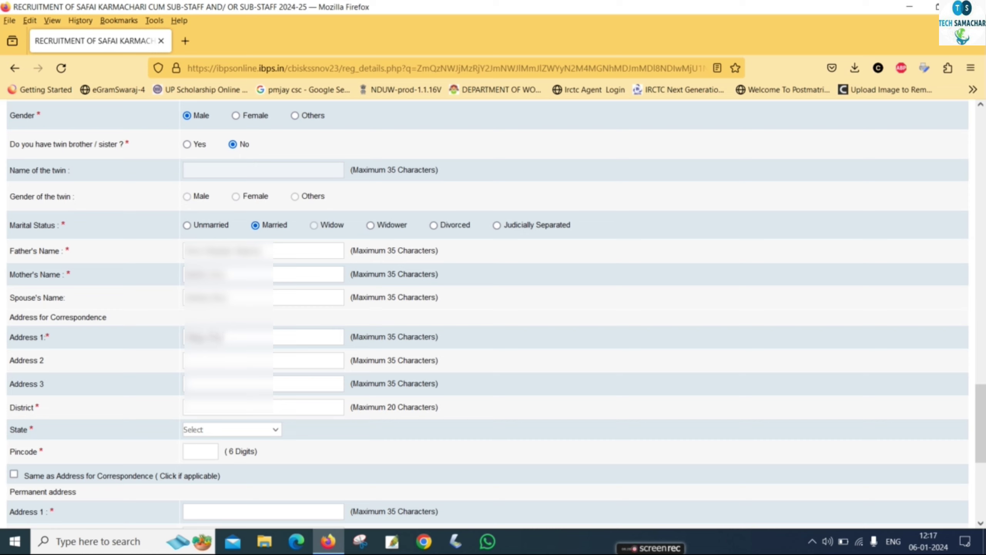
type("st")
left_click(212, 360)
type("Post")
key("BackSpace")
key("BackSpace")
type("st Office")
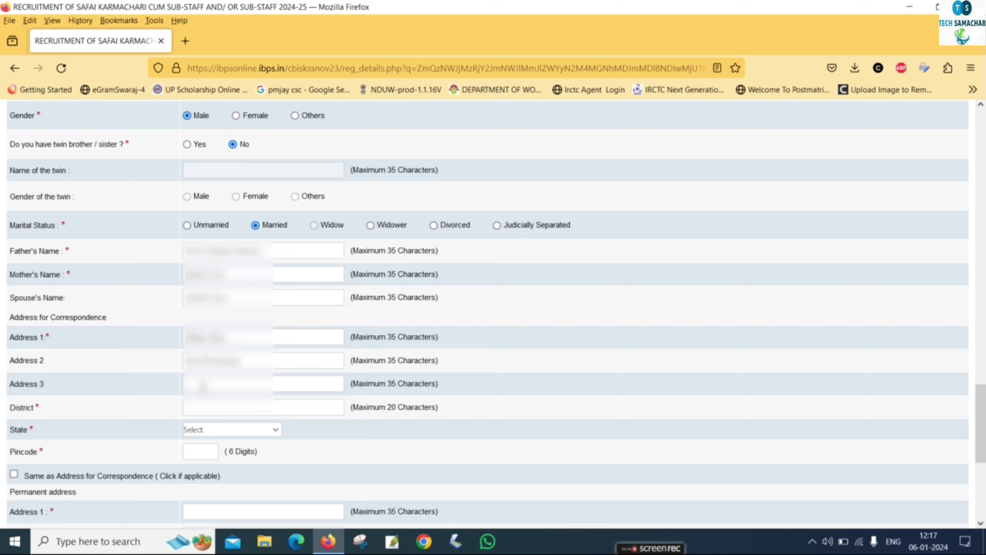
left_click(201, 389)
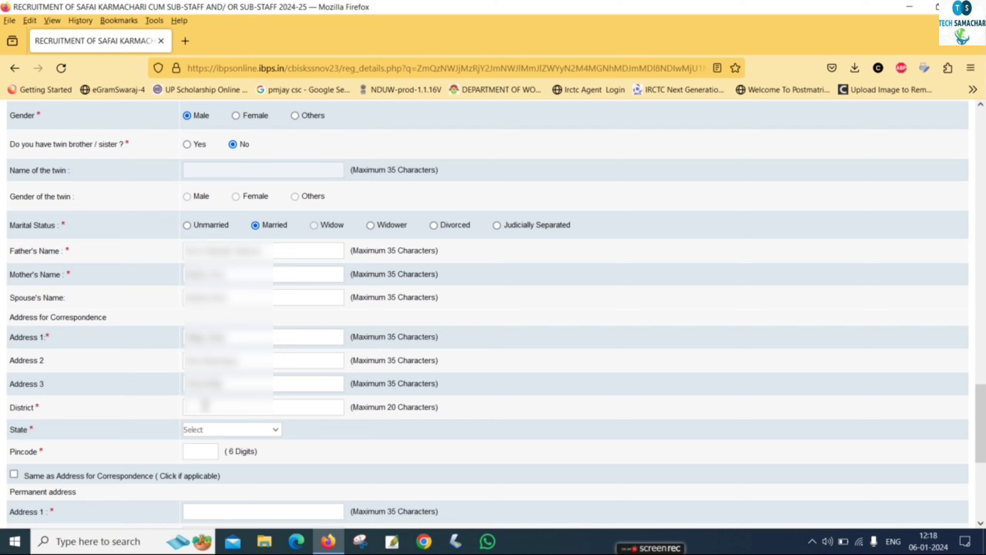
left_click(204, 406)
type("Sitapur")
Set the correspondence state to UTTAR PRADESH, enter the pincode, and copy it as permanent address.
left_click(205, 428)
scroll(209, 388, "down", 5)
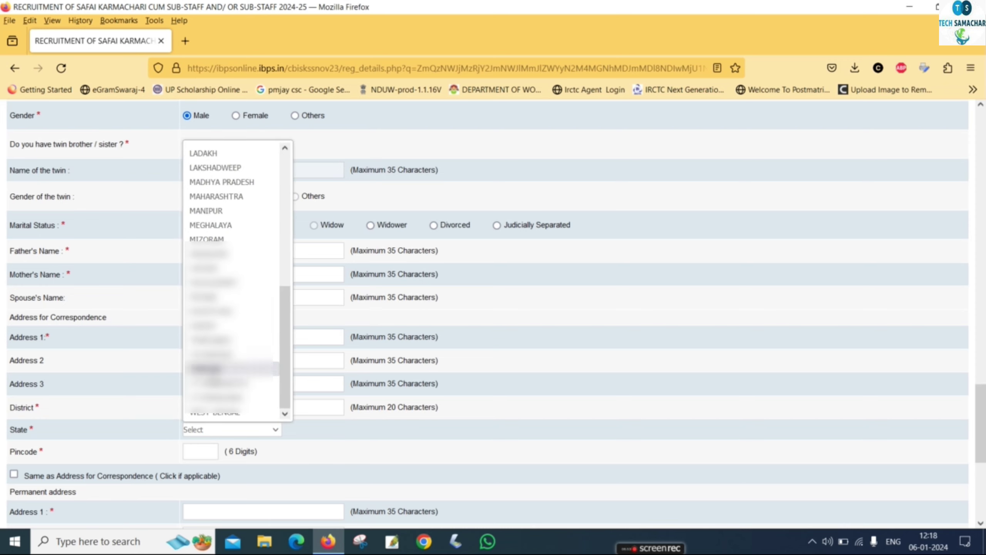
left_click(213, 397)
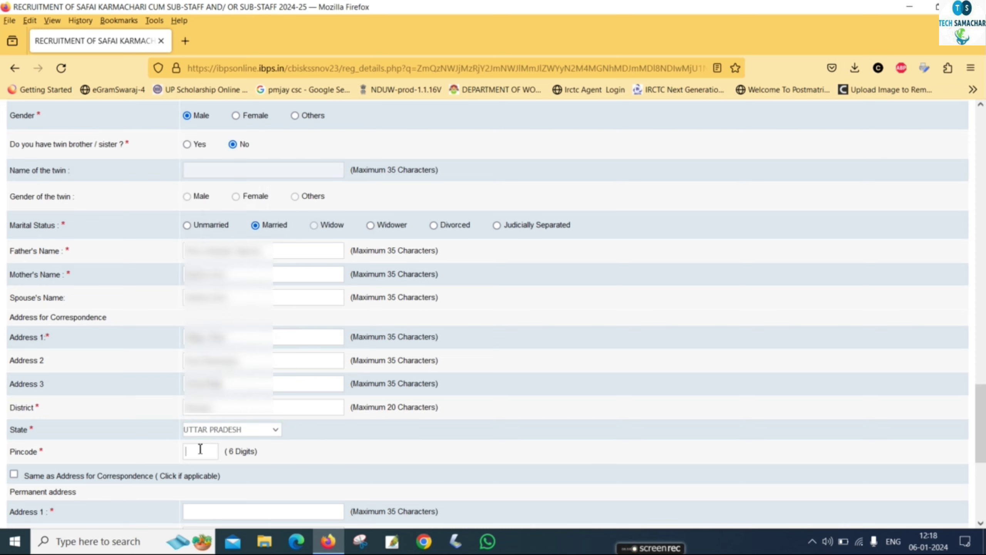
left_click(196, 446)
type("**")
left_click(14, 474)
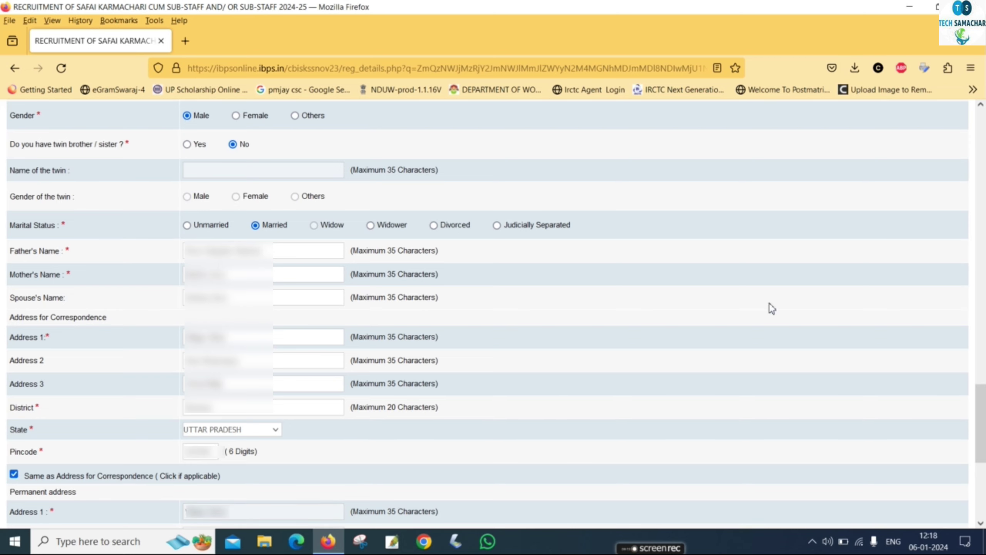
Use the permanent address for GST invoicing and validate the details successfully.
left_click_drag(973, 409, 594, 445)
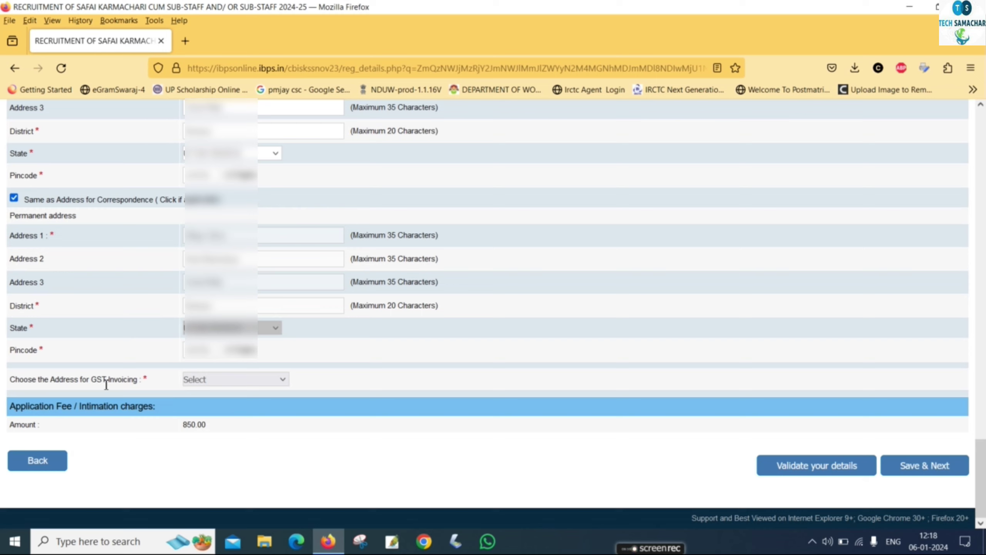
left_click(216, 380)
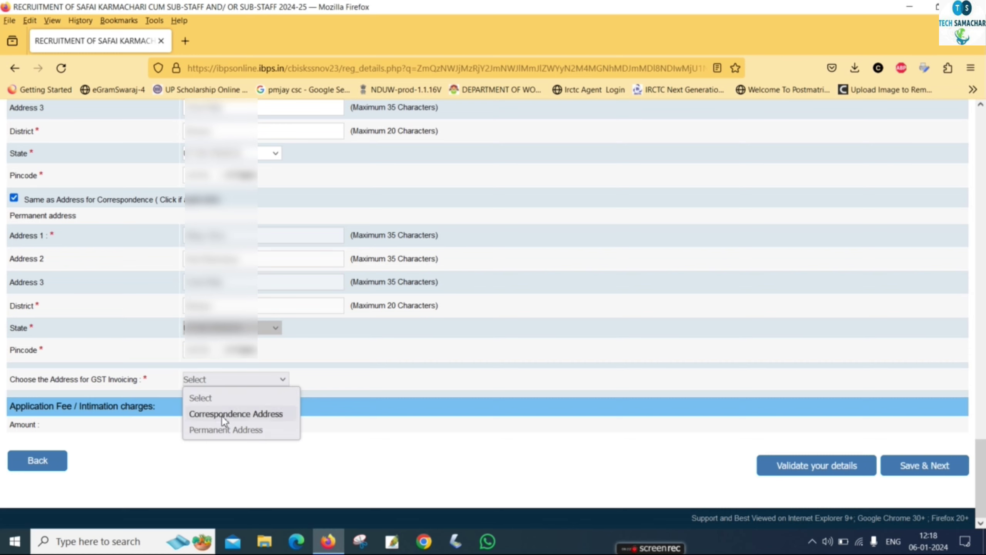
left_click(227, 429)
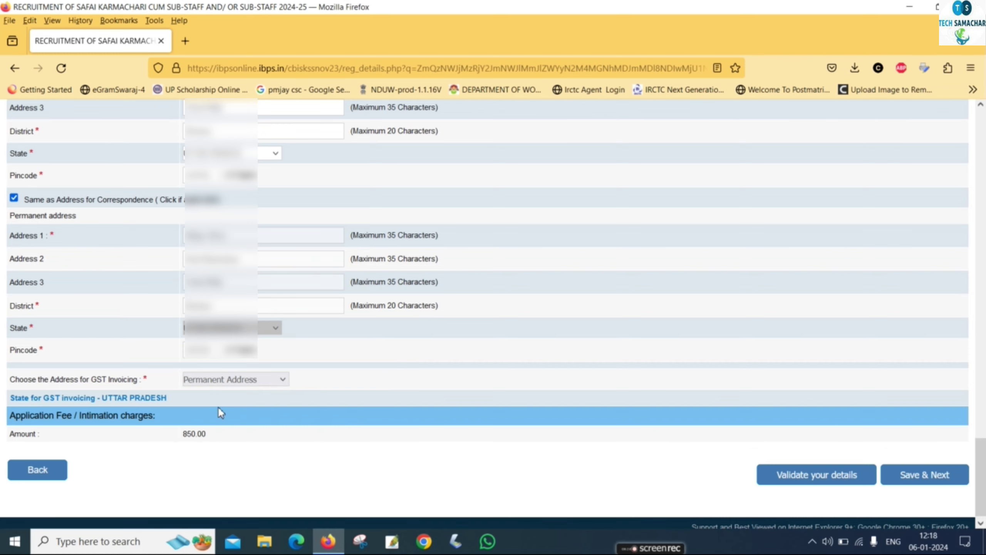
scroll(221, 412, "down", 1)
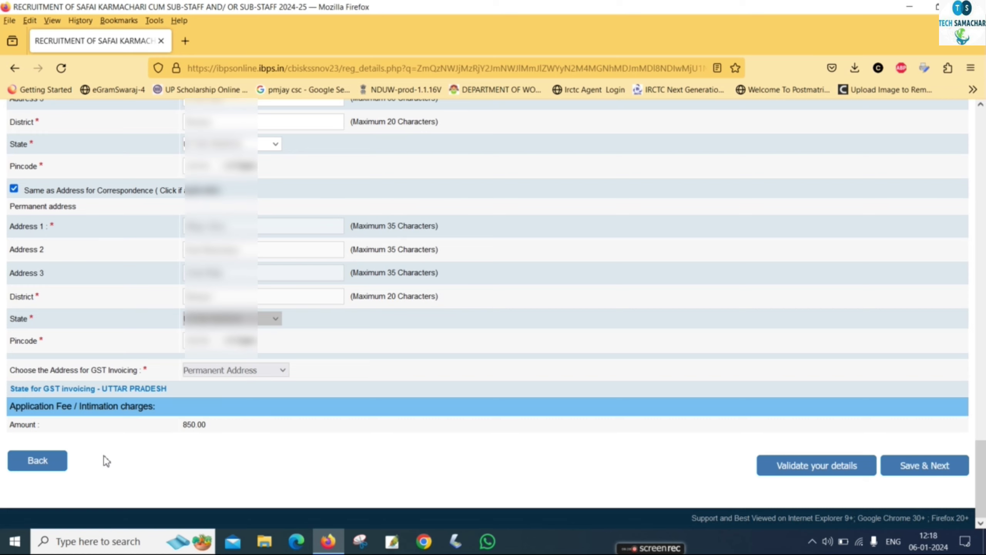
left_click(806, 466)
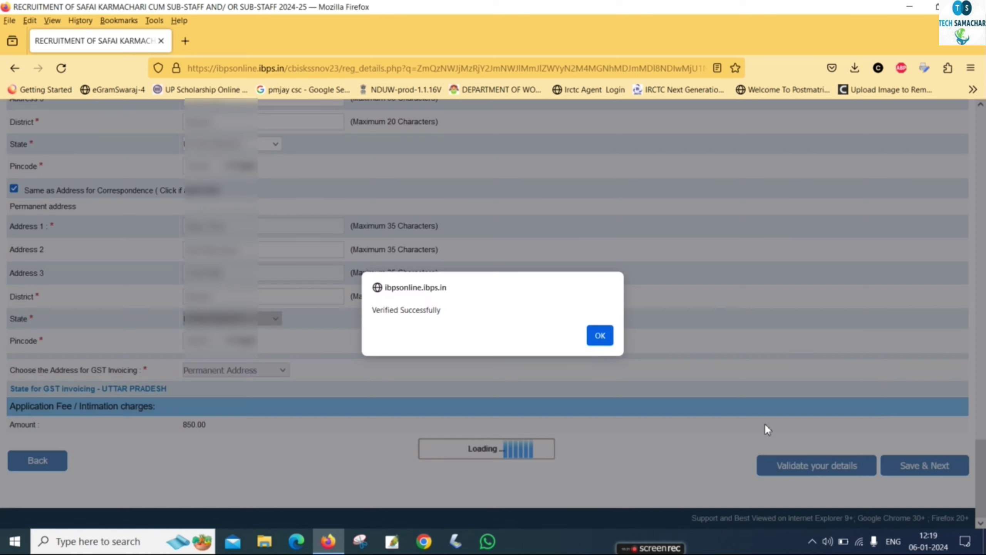
left_click(600, 336)
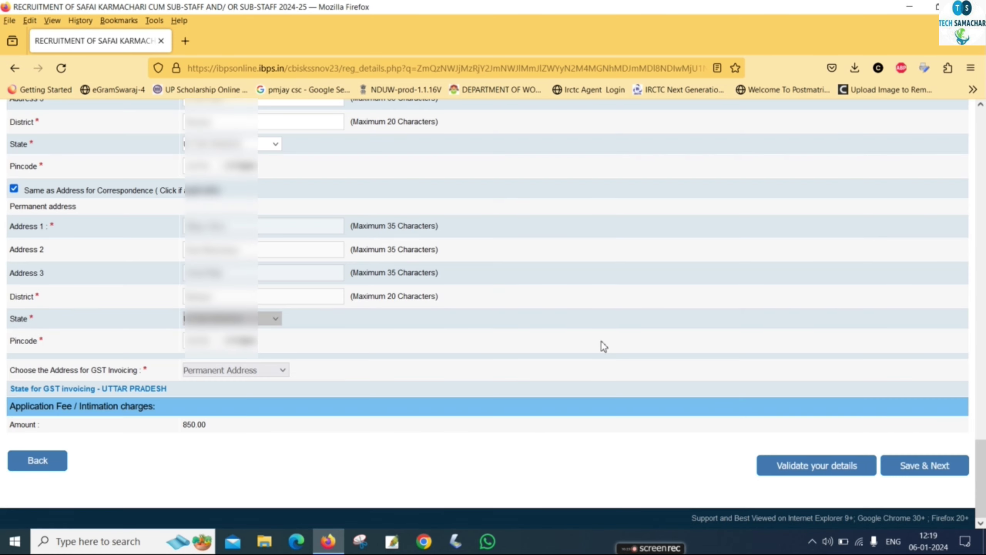
Save basic details, then fill the SSC passing date, 60.00% marks and First Class.
left_click(911, 460)
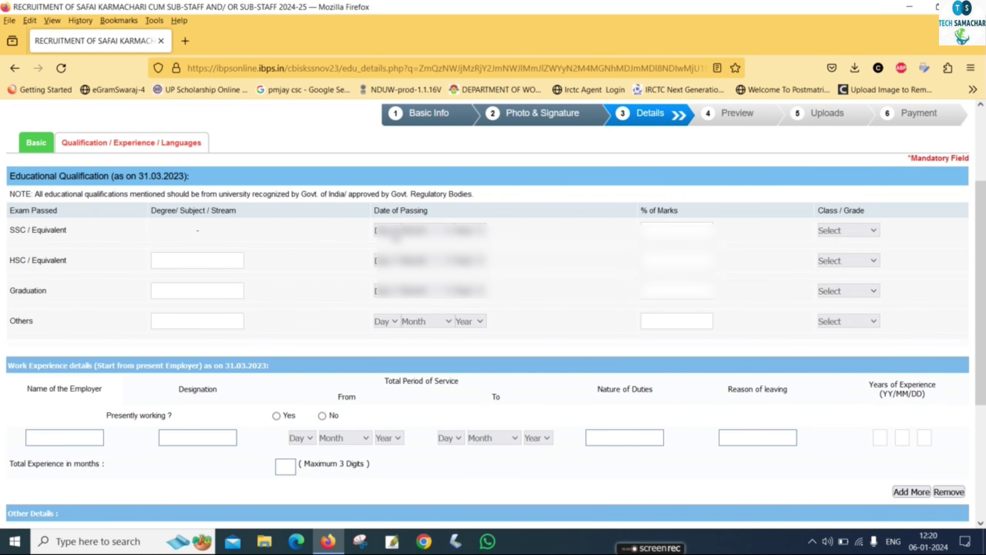
left_click(386, 230)
type("60.00")
left_click(855, 231)
left_click(829, 258)
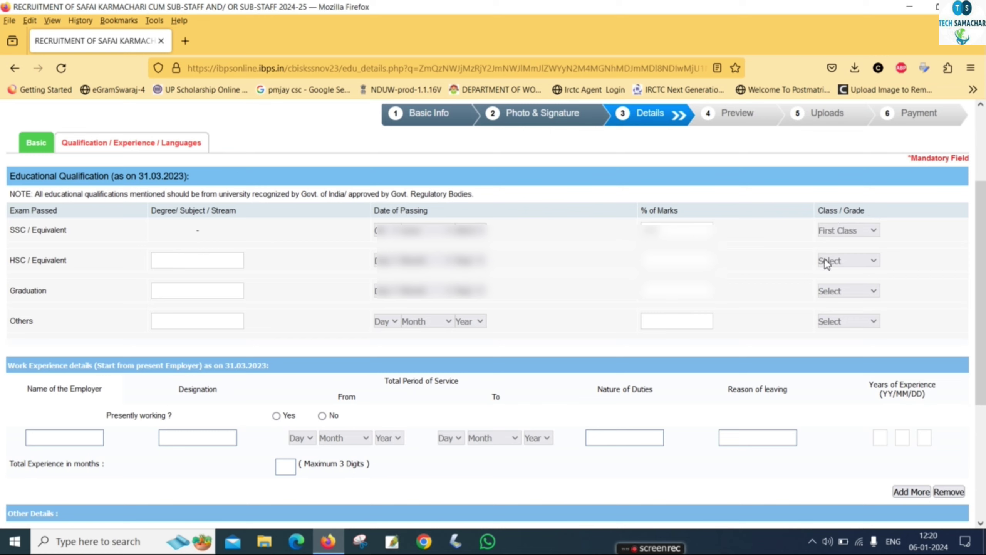
Enter HSC as Intermediate with 60.8% and Second Class, and Graduation degree BSC with its passing date.
left_click(205, 261)
type("Intermediate")
left_click(390, 262)
type("60.8")
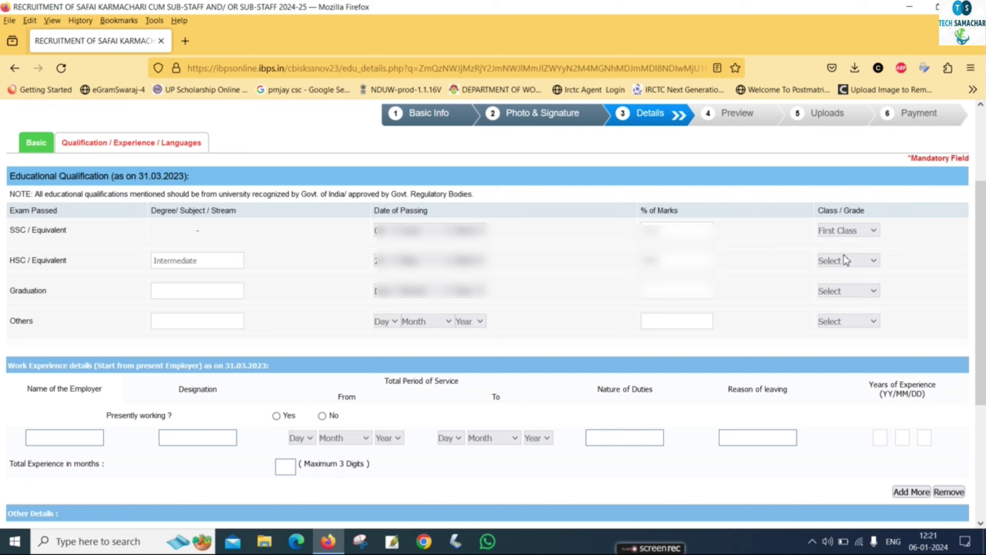
left_click(848, 261)
left_click(843, 309)
left_click(241, 290)
type("BSC")
left_click(384, 292)
Opt in to pre-exam training and add Hindi as read, written and spoken.
scroll(668, 296, "down", 5)
left_click(346, 335)
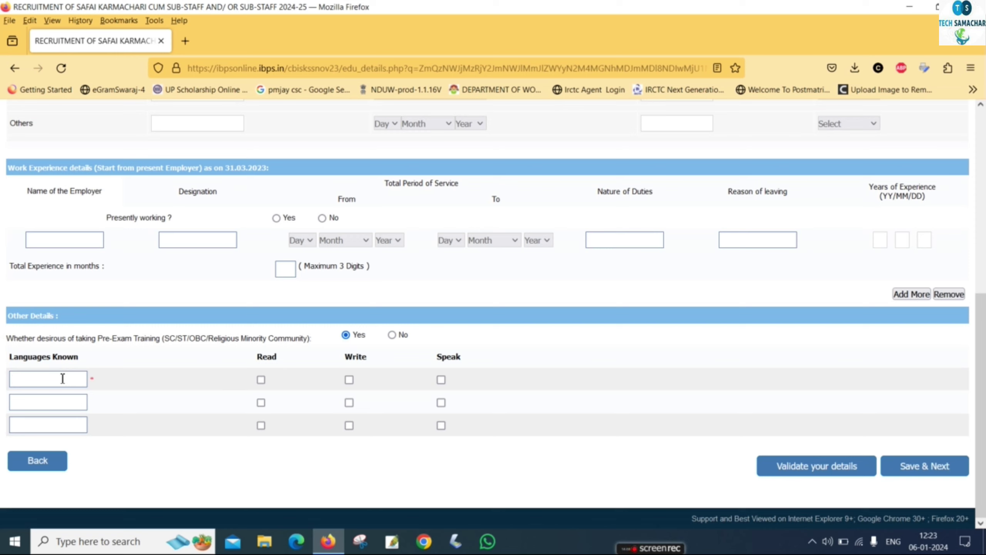
type("Hindi")
left_click(261, 379)
left_click(349, 380)
left_click(441, 380)
Add English as read, written and spoken, then save and go to the preview.
left_click(69, 402)
type("English")
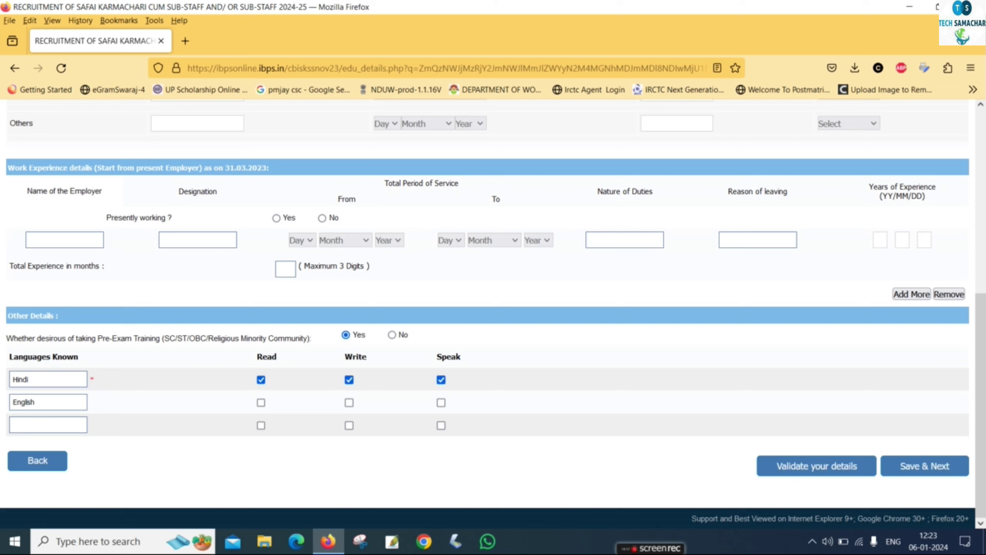
left_click(261, 402)
left_click(350, 402)
left_click(441, 403)
left_click(934, 468)
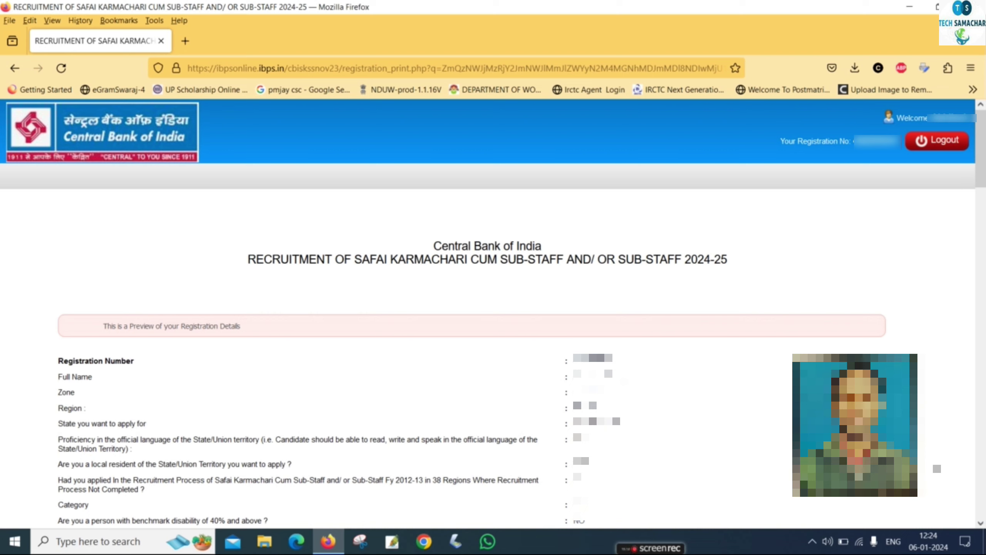
Scroll to the end of the preview and tick I Agree on the declaration.
scroll(493, 311, "down", 10)
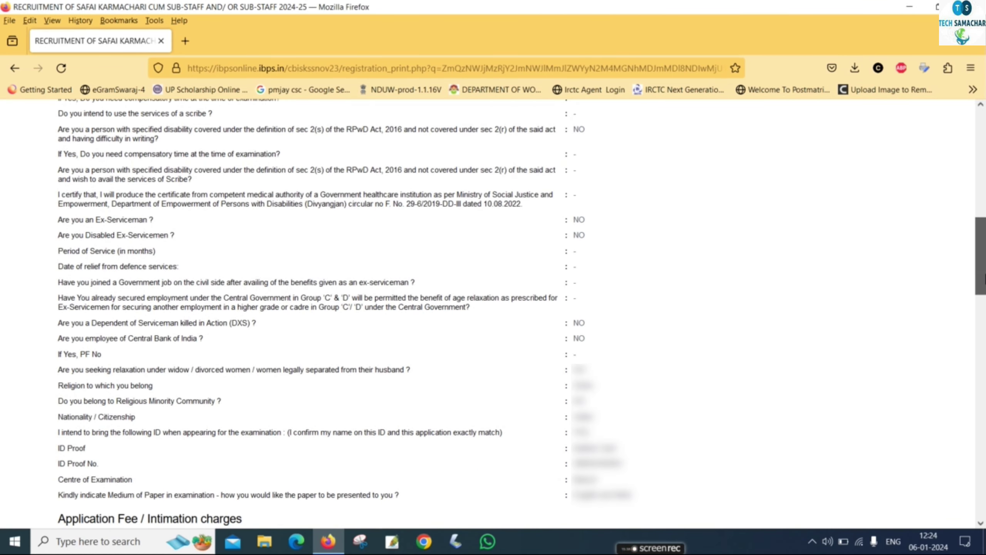
scroll(504, 194, "down", 10)
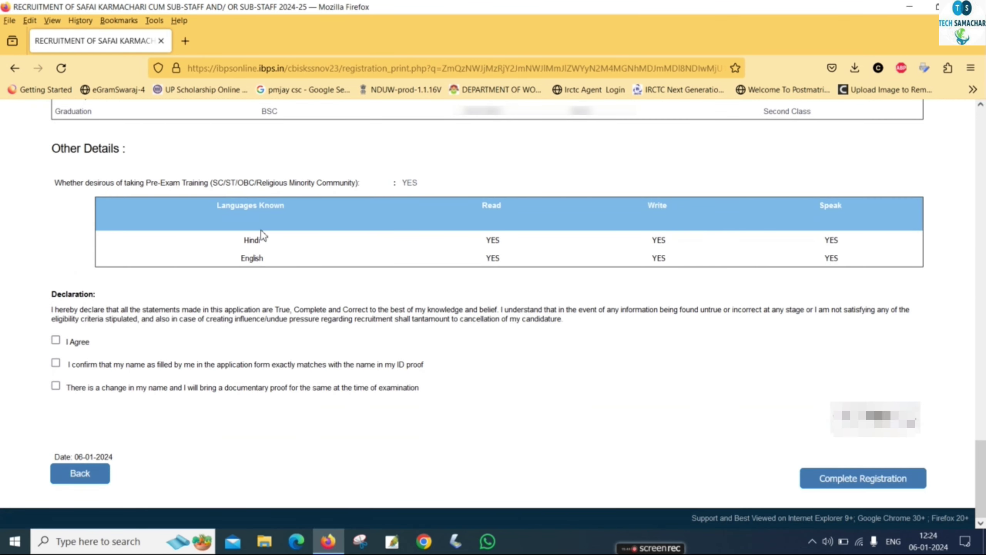
left_click(56, 340)
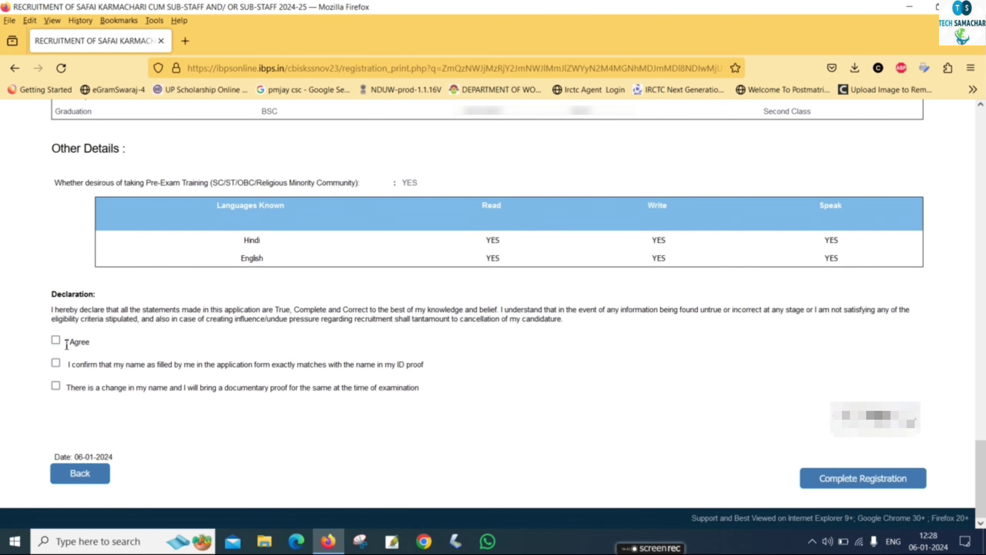
left_click(56, 340)
Tick the name-matches-ID-proof confirmation, then complete registration and accept both confirmation dialogs.
left_click(812, 486)
left_click(600, 352)
left_click(56, 363)
left_click(835, 479)
left_click(556, 369)
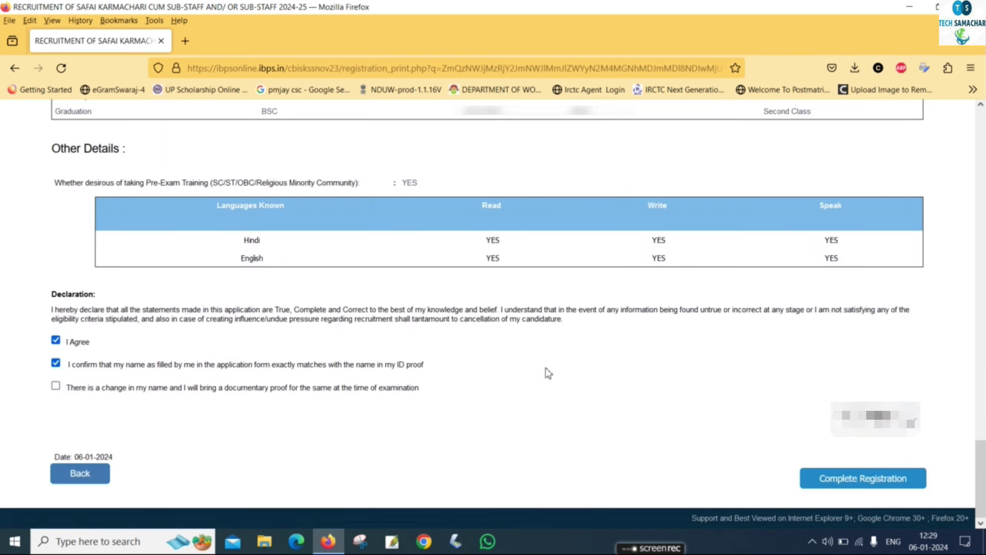
left_click(546, 352)
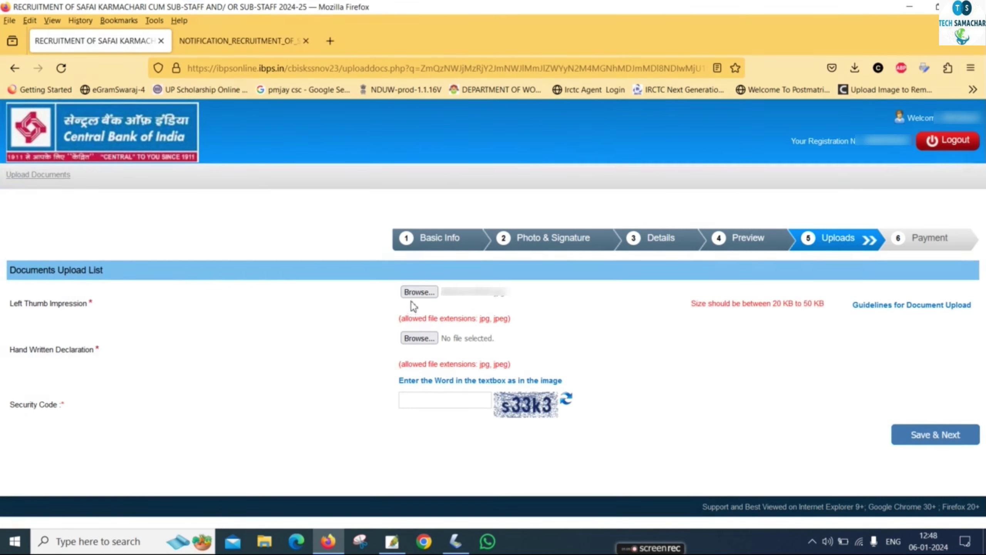
Attach the left thumb impression and handwritten declaration image files.
left_click(415, 295)
left_click_drag(388, 96, 400, 226)
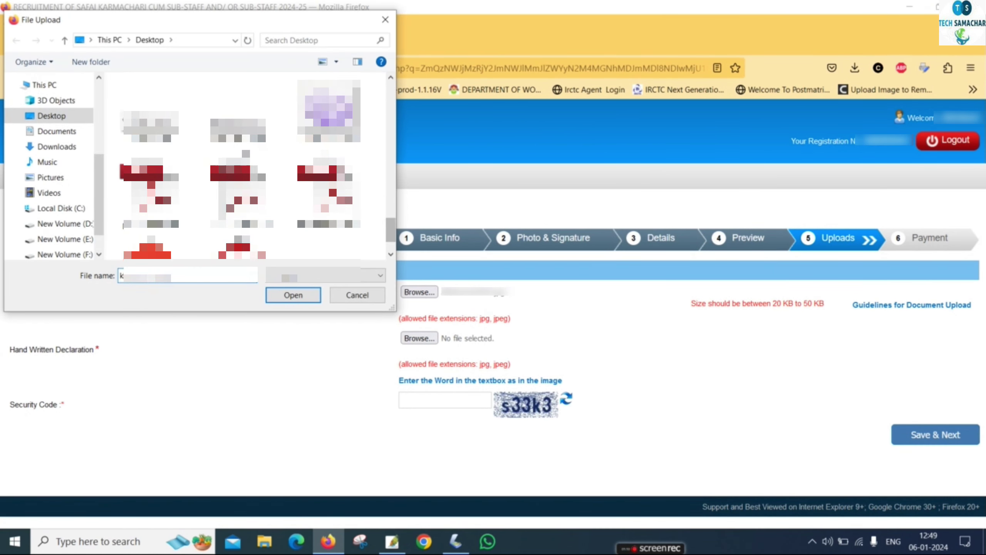
left_click(238, 117)
left_click(287, 300)
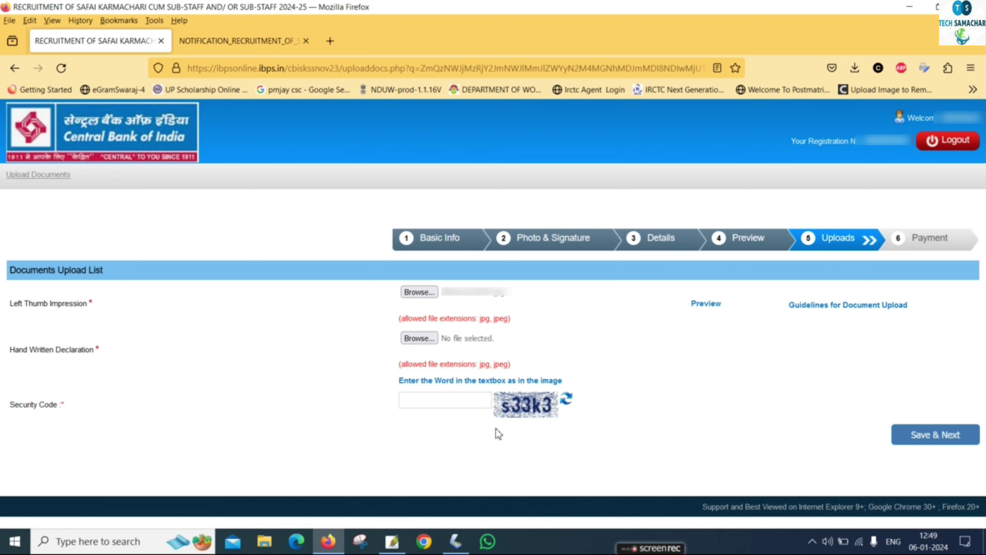
left_click(420, 338)
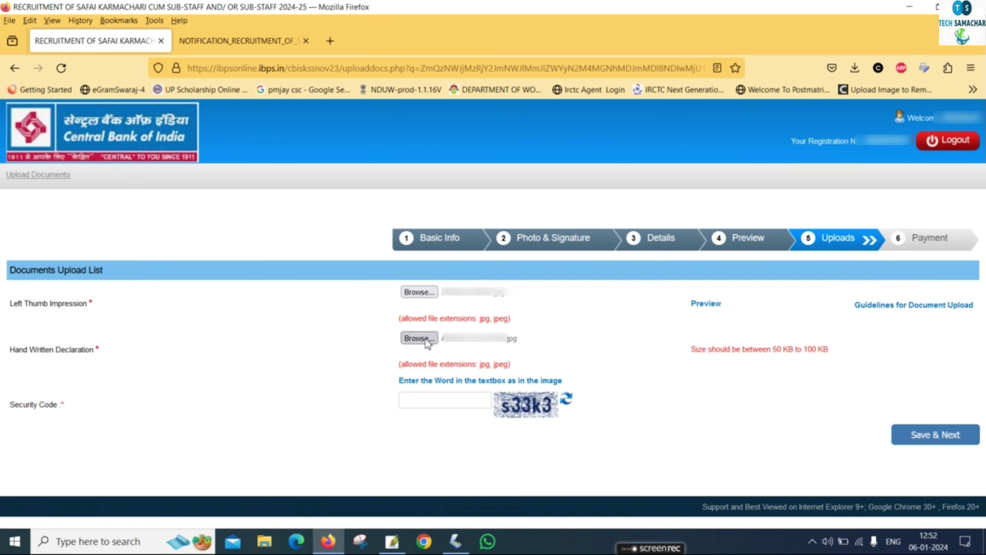
left_click(419, 337)
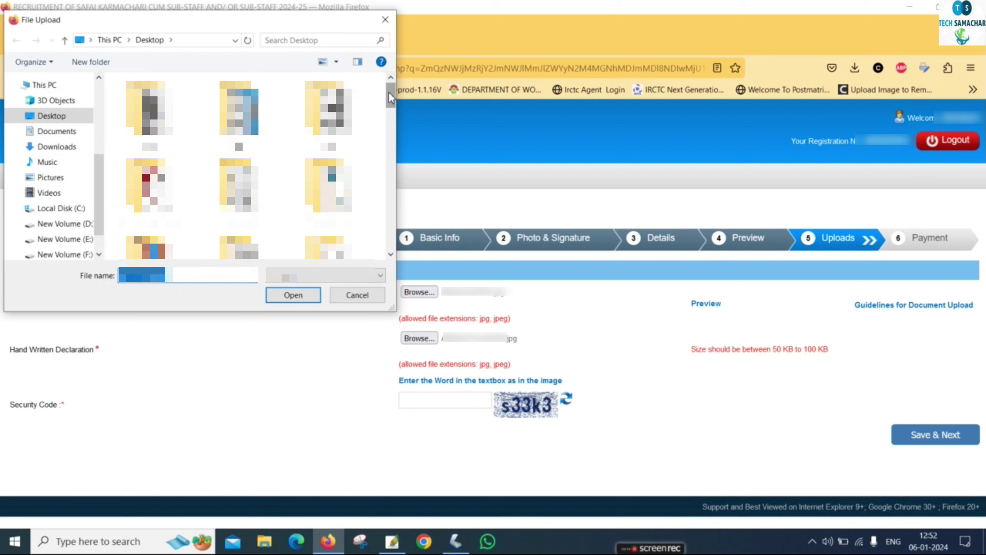
left_click_drag(391, 98, 389, 207)
left_click(315, 239)
left_click(303, 294)
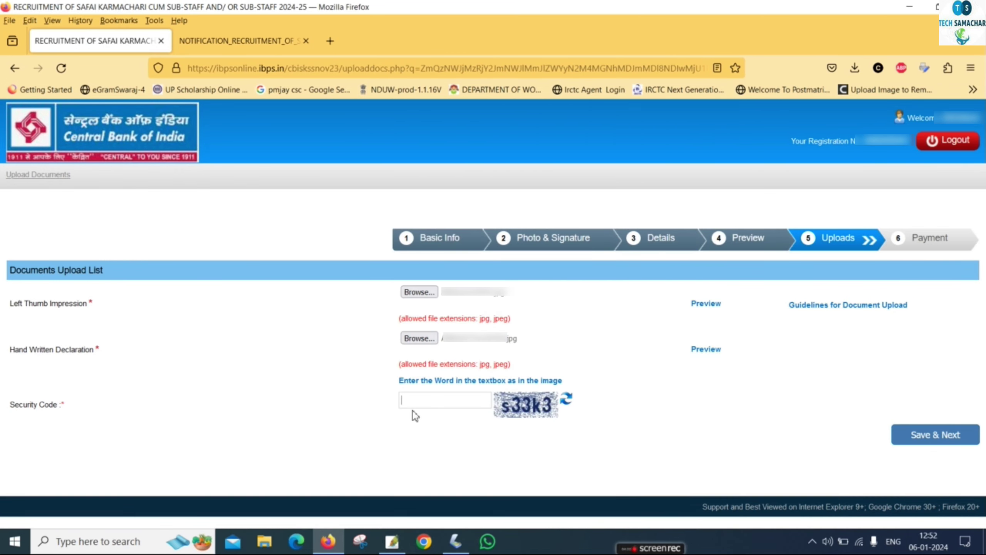
Enter the security code, save the uploads, and confirm the application data is final.
type("s33k3")
left_click(946, 434)
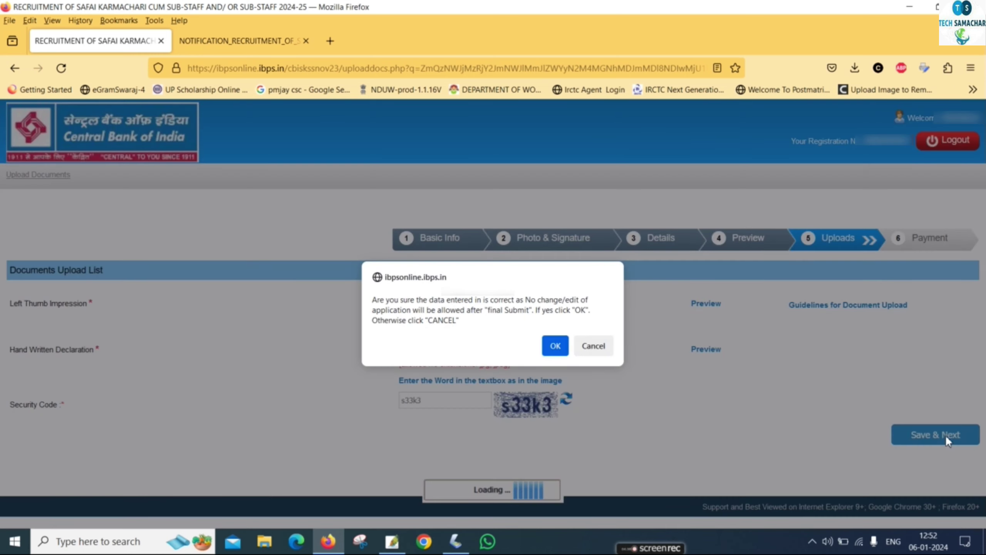
left_click(555, 346)
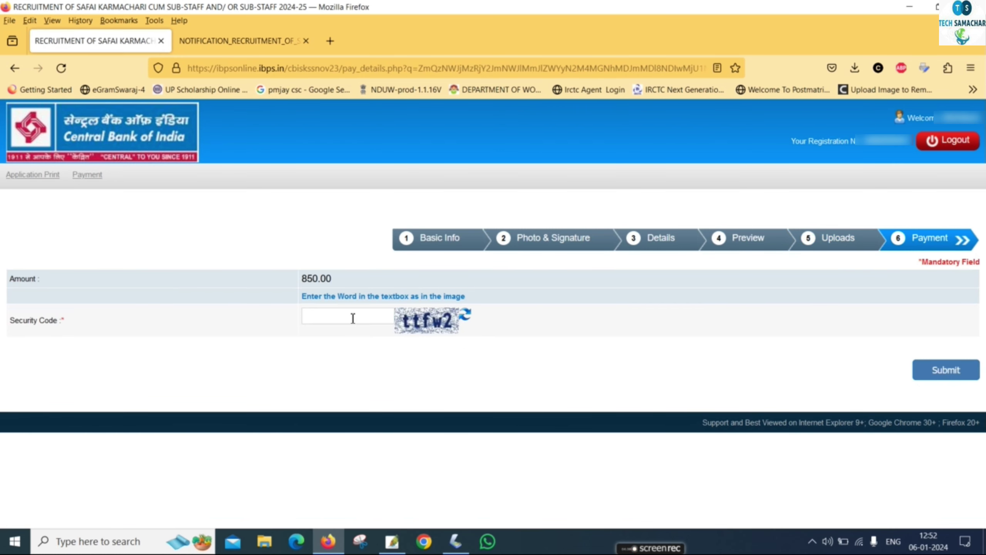
Enter the payment page security code and submit the 850.00 fee payment request.
type("ttfw2")
left_click(951, 370)
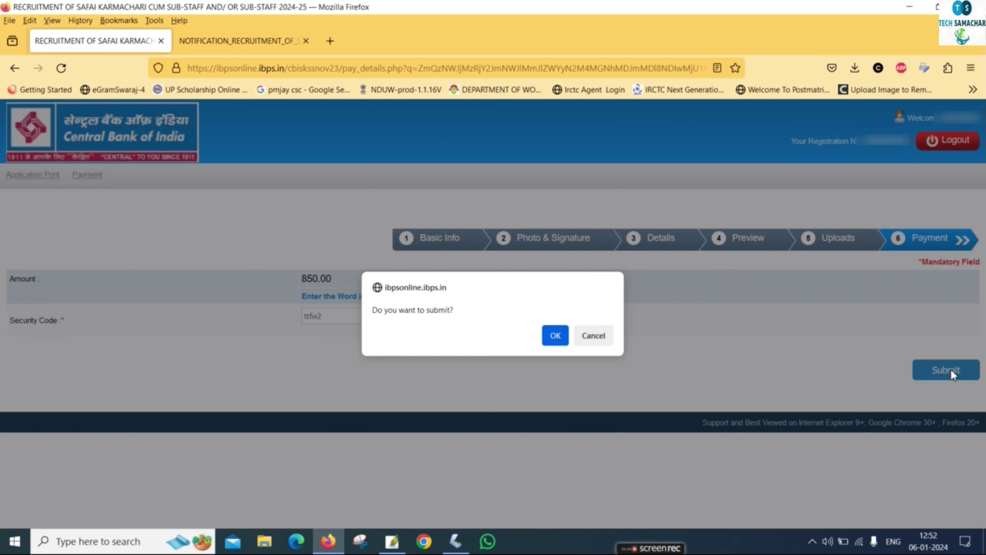
left_click(547, 336)
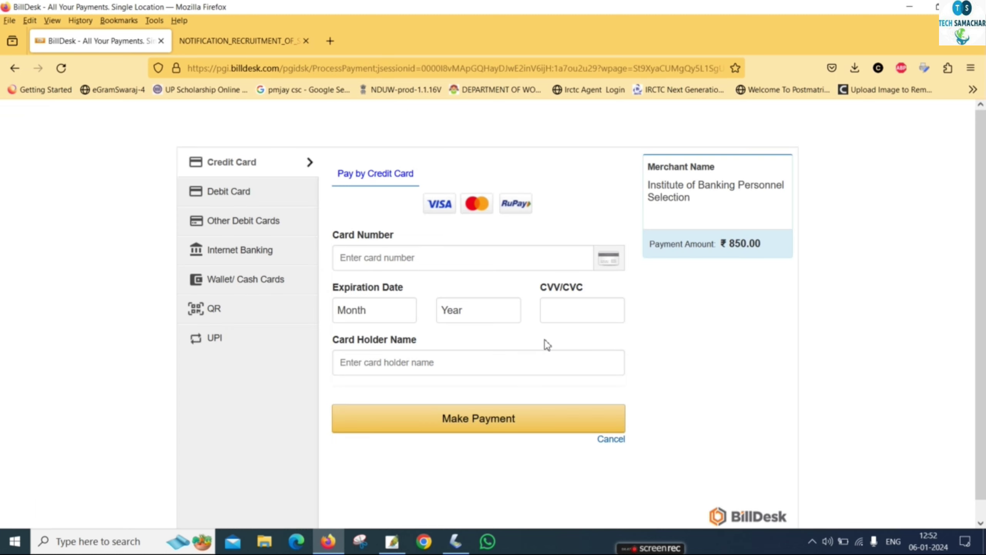
Pay Rs.850.00 with a BHIM UPI QR code, past the convenience fee summary, then print the acknowledgment.
left_click(219, 318)
left_click(357, 231)
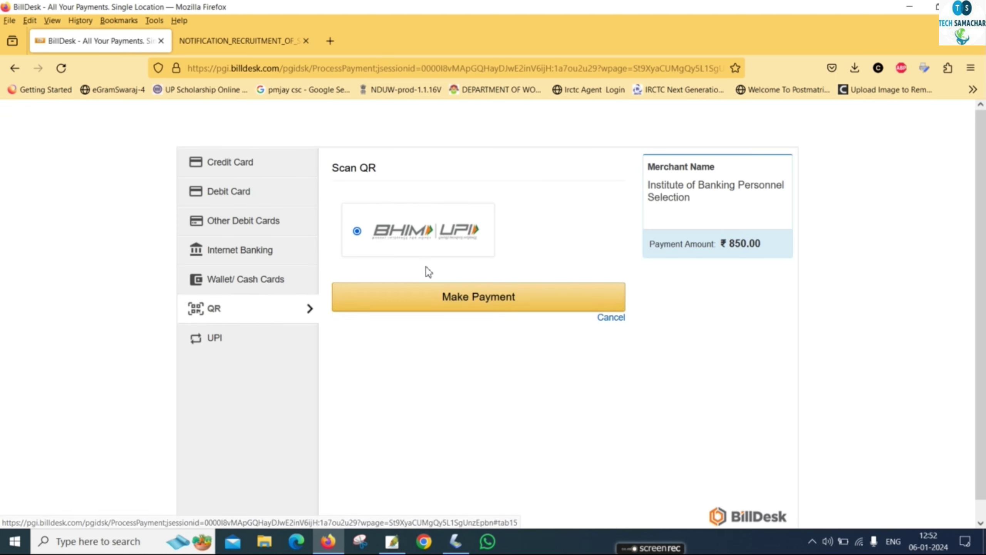
left_click(470, 297)
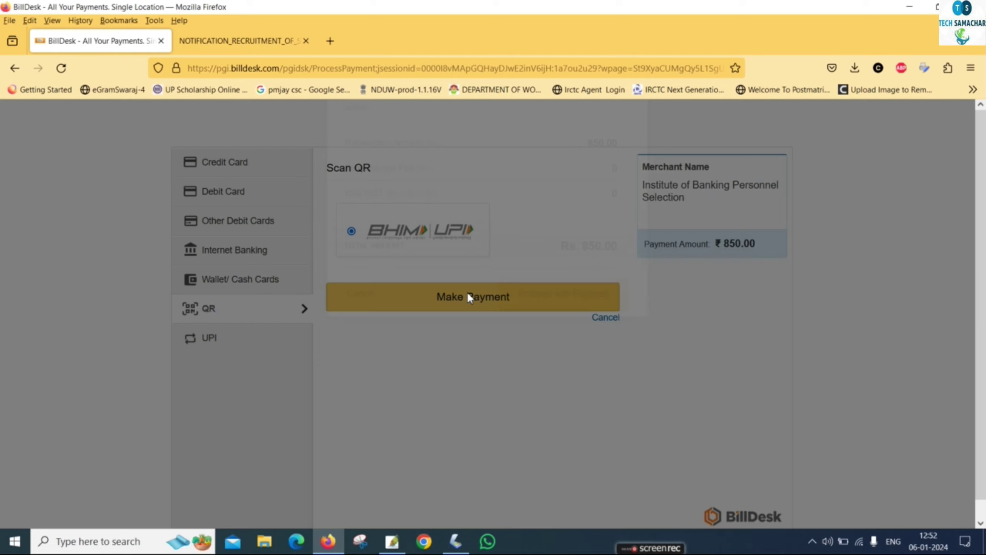
left_click(564, 369)
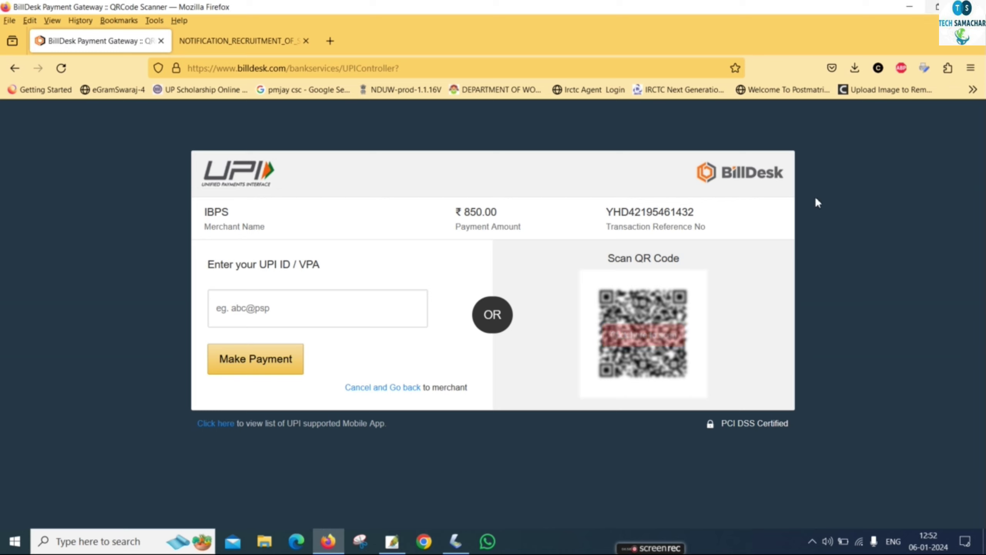
left_click(672, 351)
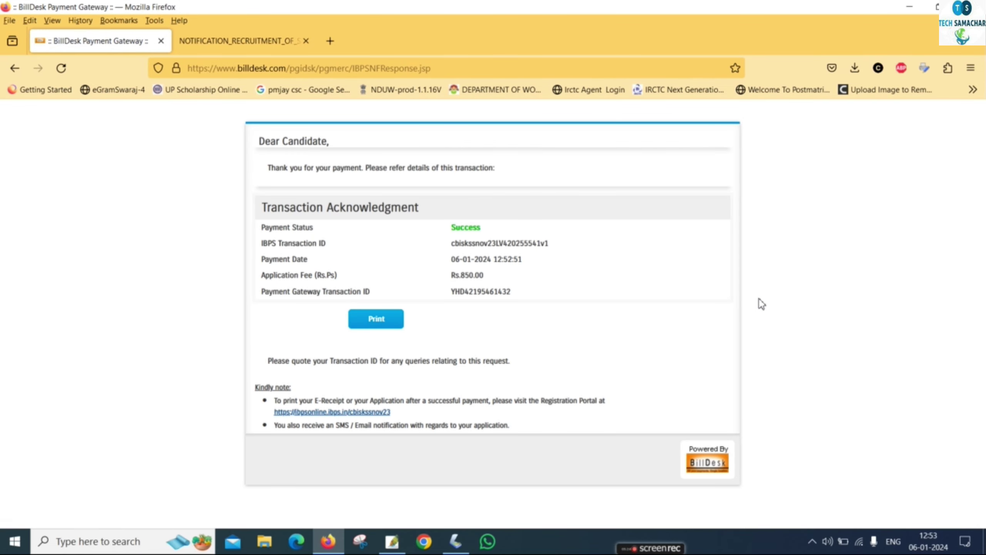
left_click(384, 325)
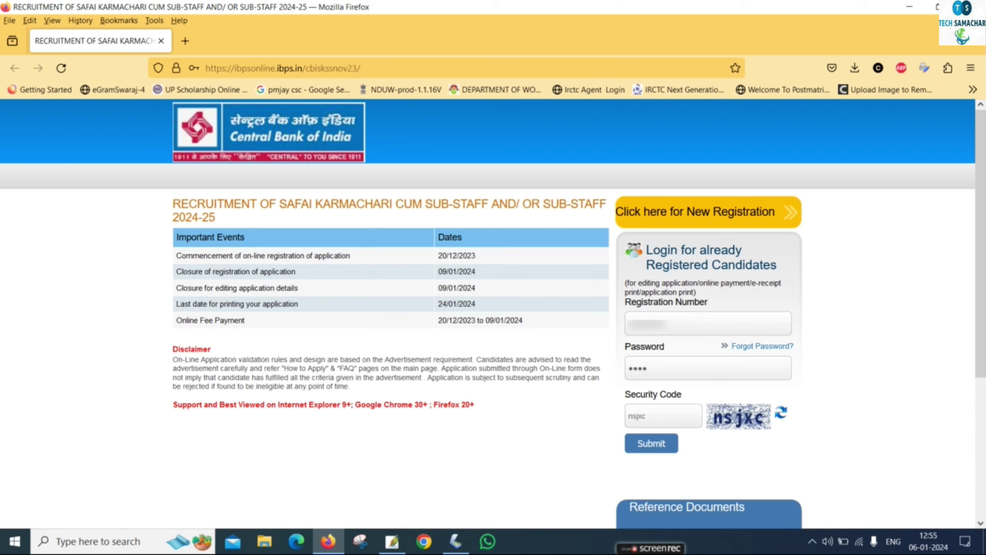
Log back in with the registration number, password and security code.
type("****")
left_click(641, 450)
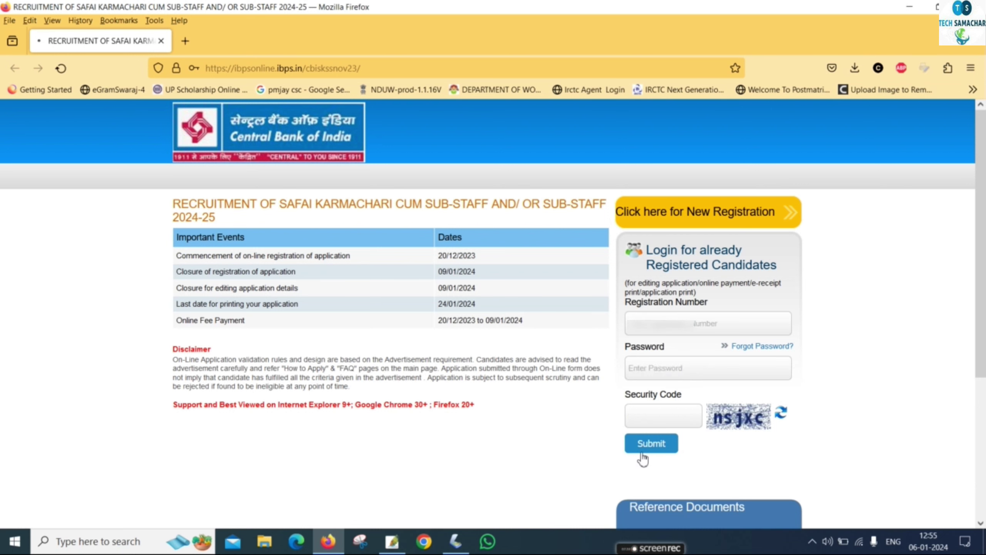